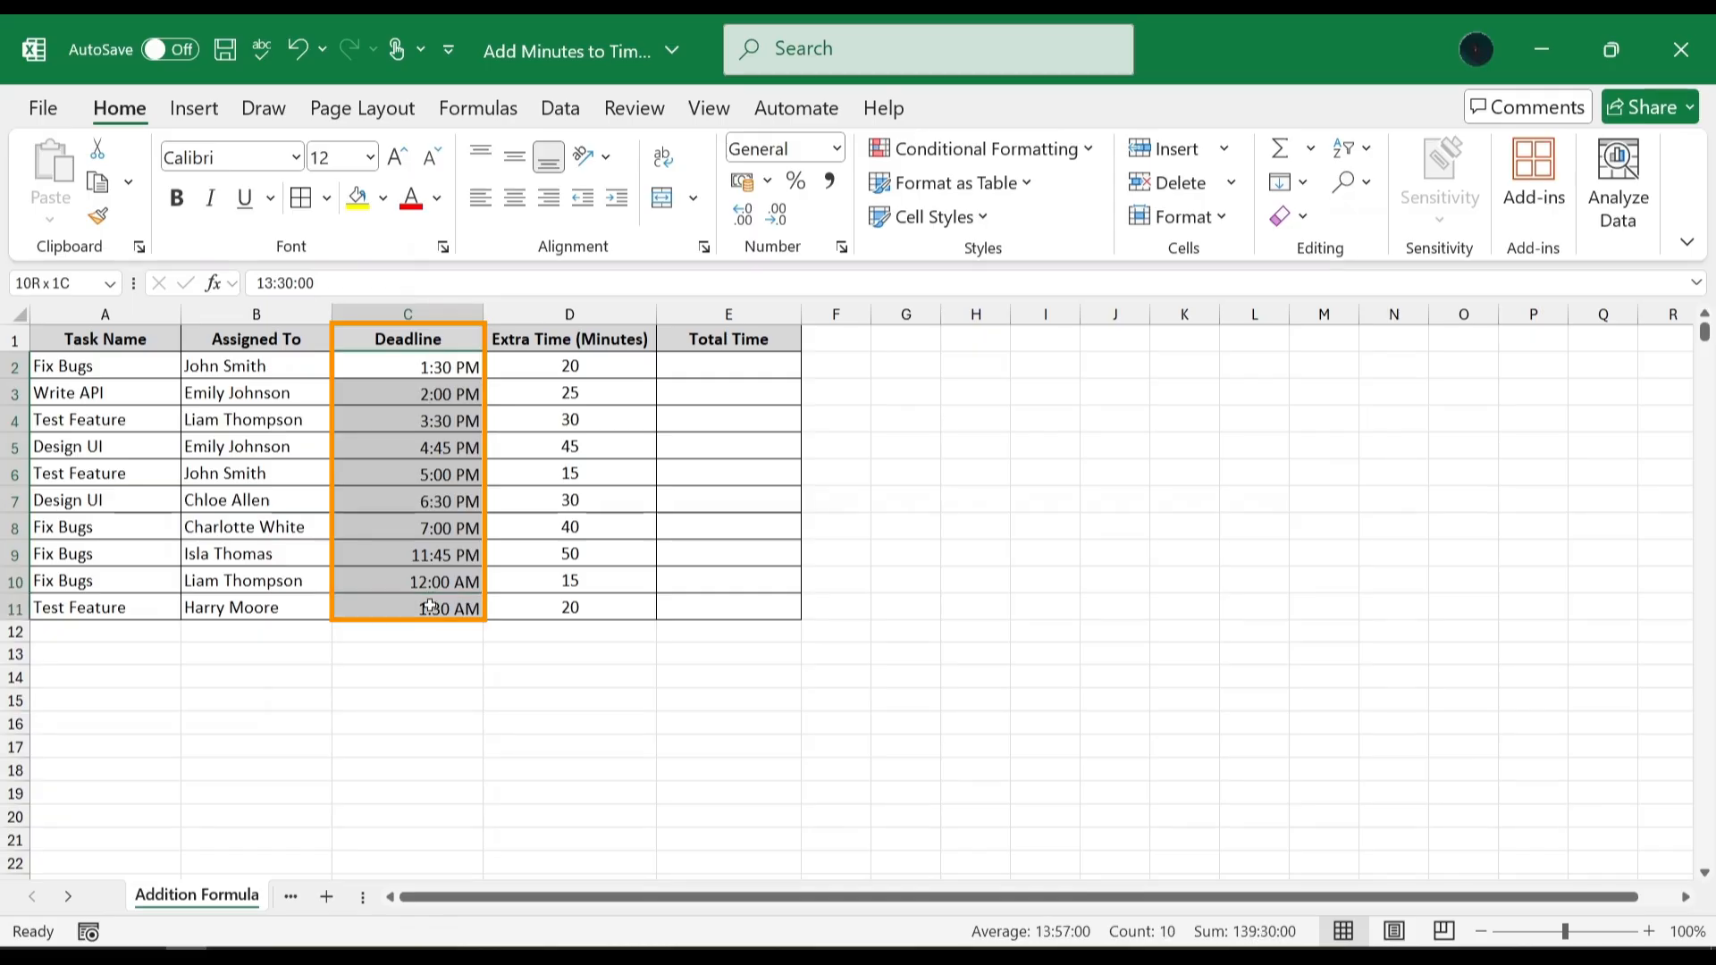
- Apply the custom number format h:mm AM/PM to the Deadline cells C2:C11 and the Total Time cells E2:E11
left_click_drag(715, 363, 747, 605, "ctrl")
right_click(747, 605)
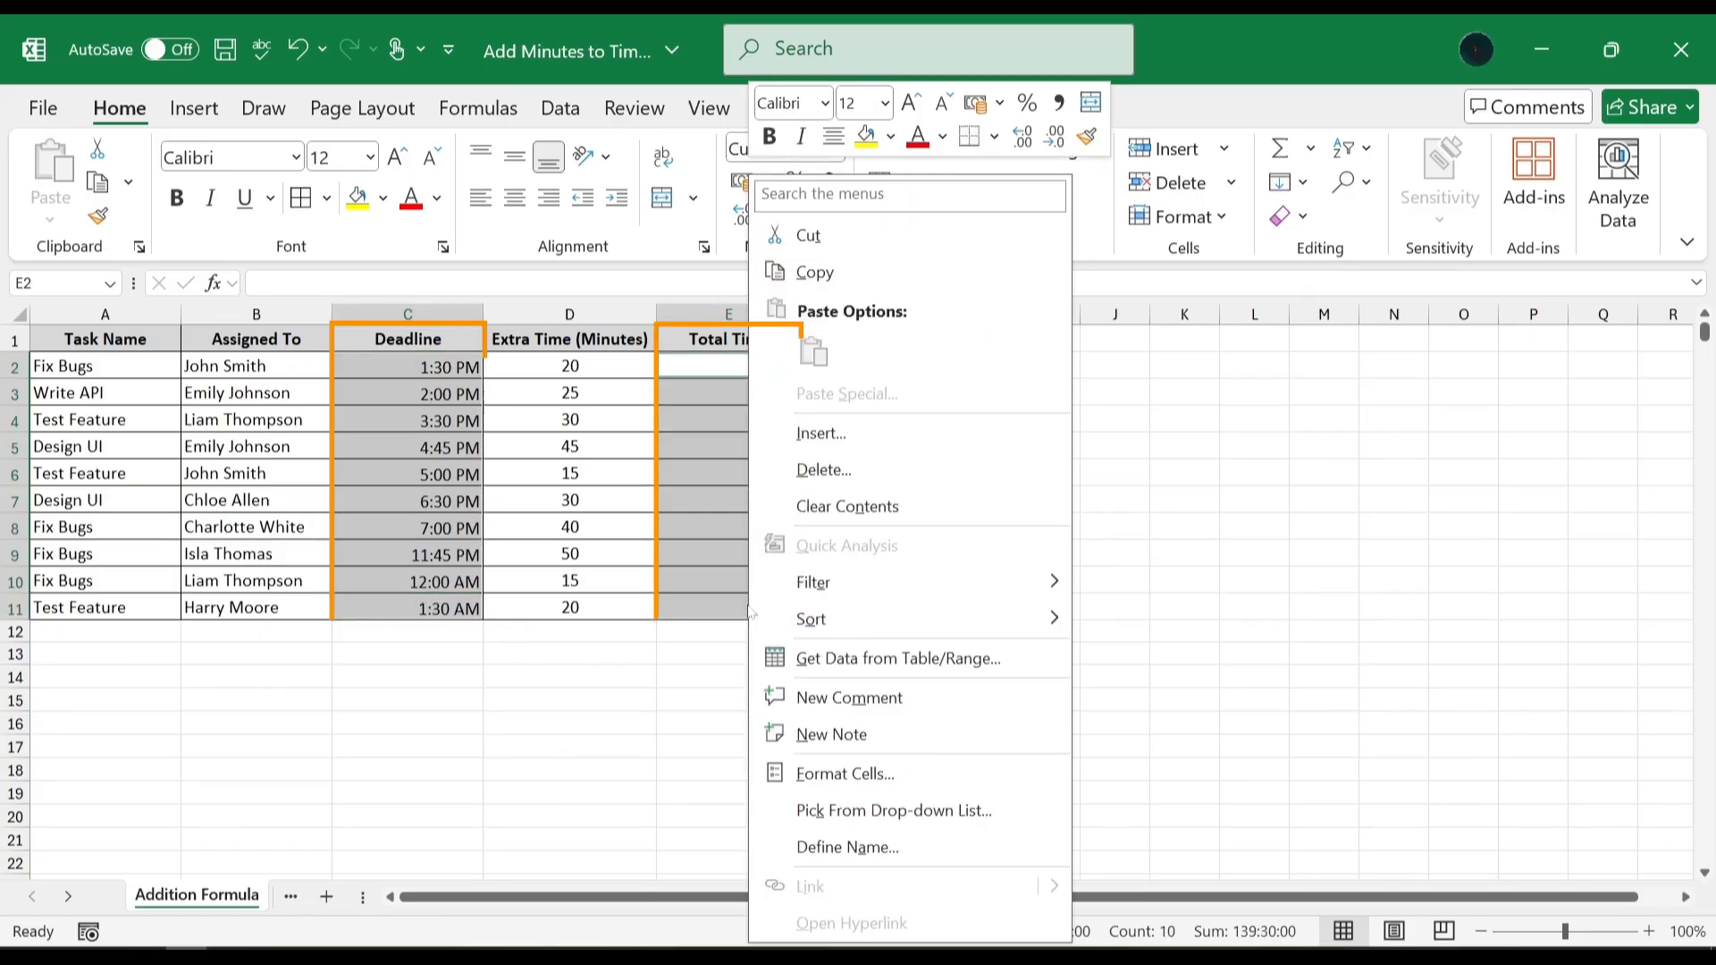
left_click(863, 773)
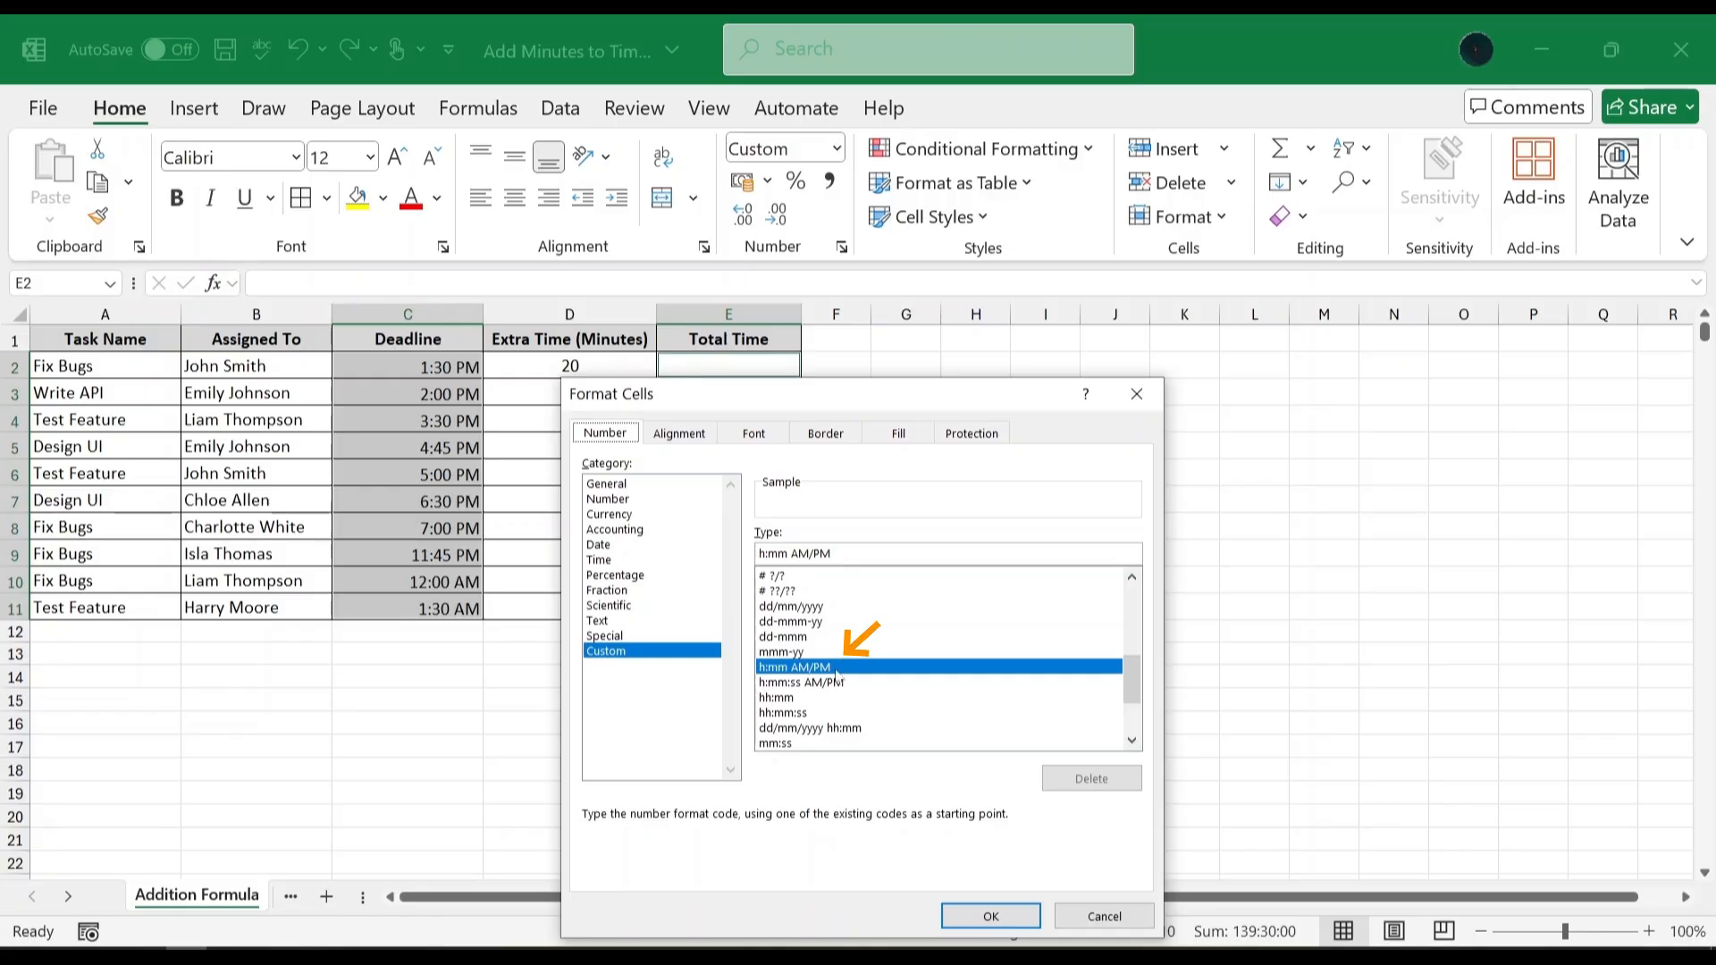
left_click(977, 918)
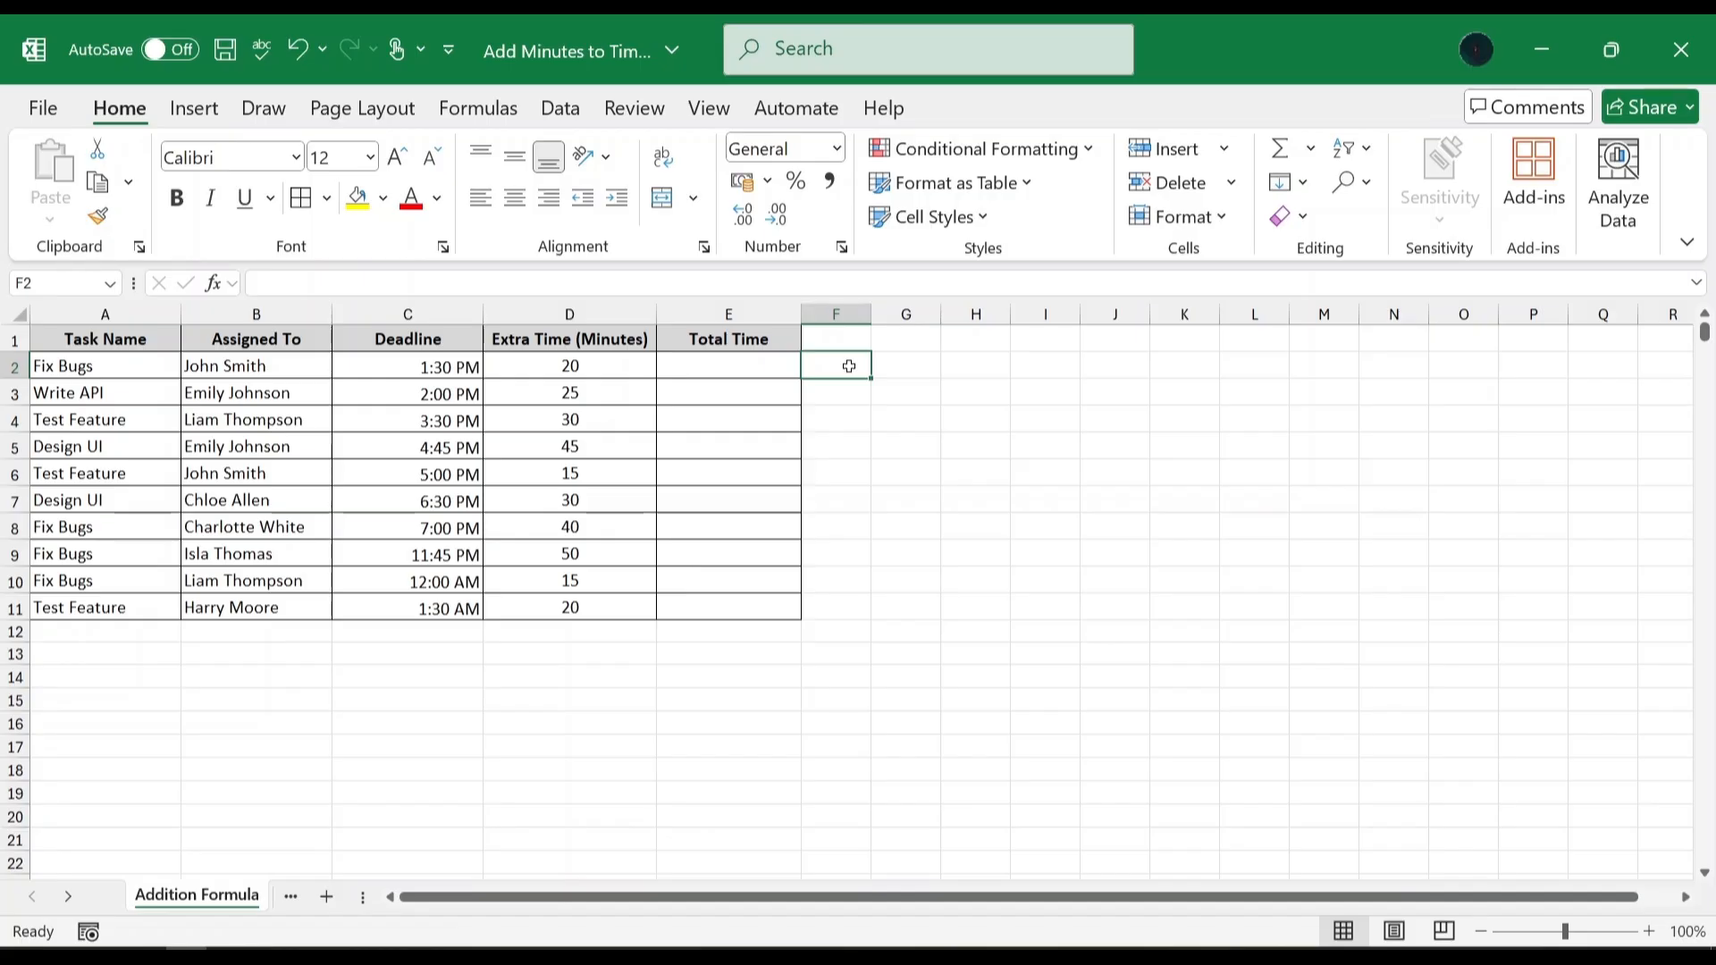
- Enter =C2+(D2/1440) in E2 and fill the formula down the Total Time column to E11
left_click(738, 363)
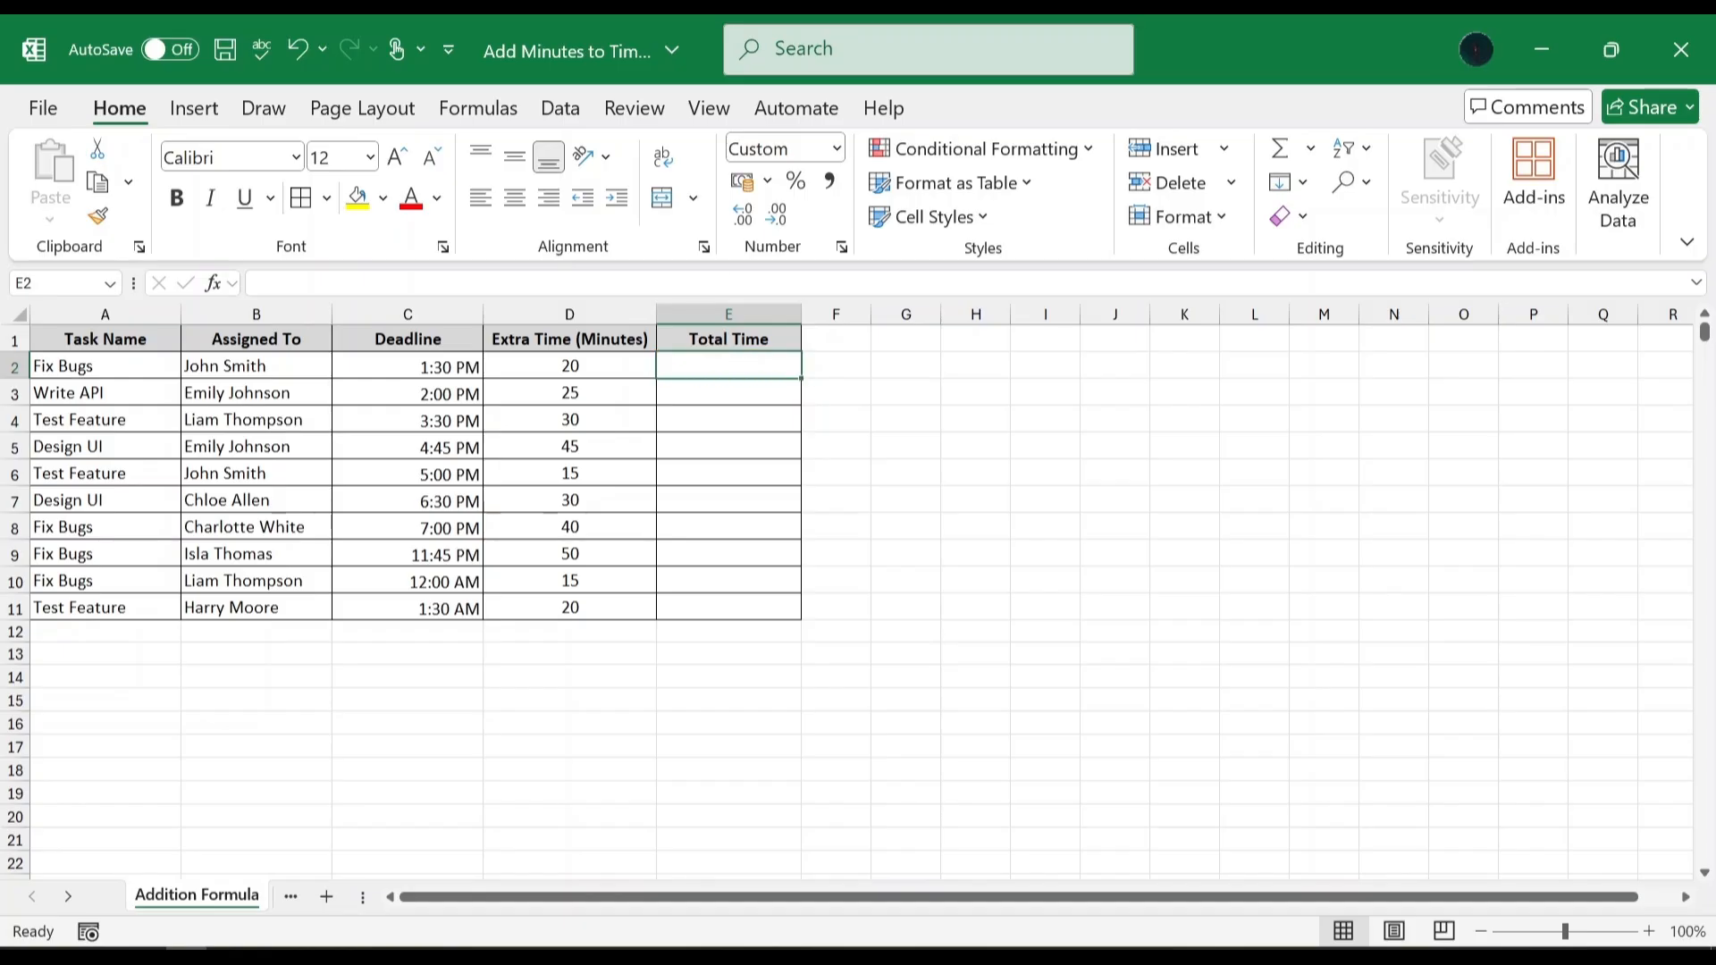
type("=")
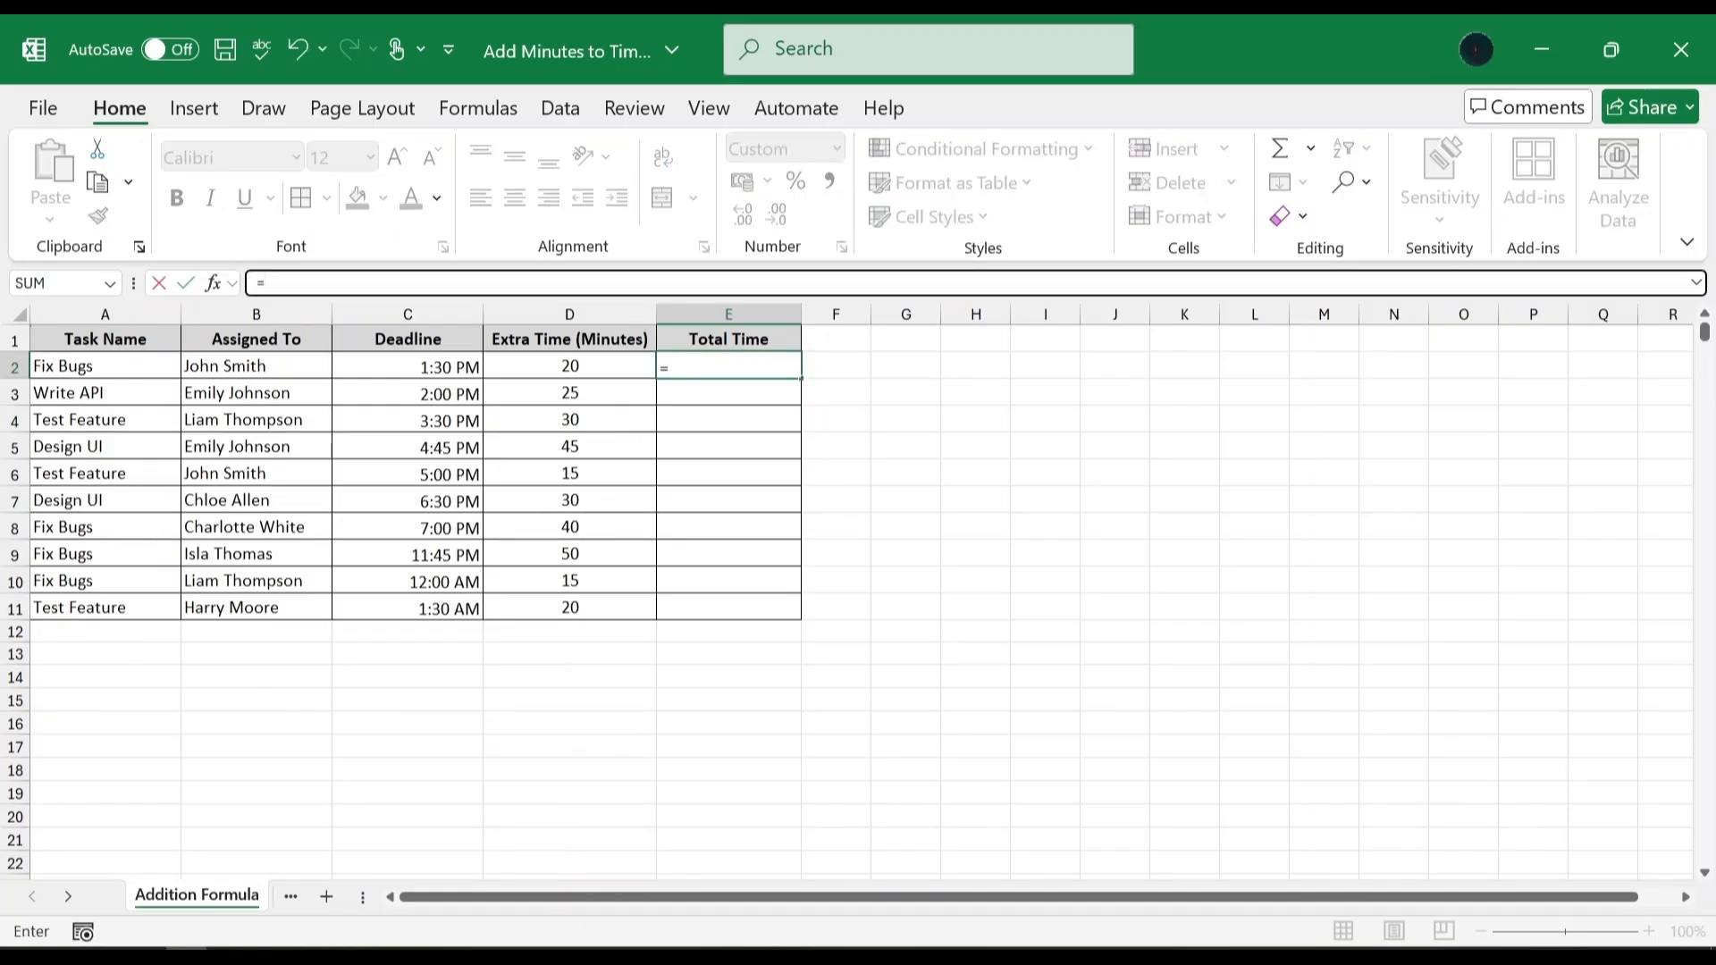
left_click(466, 366)
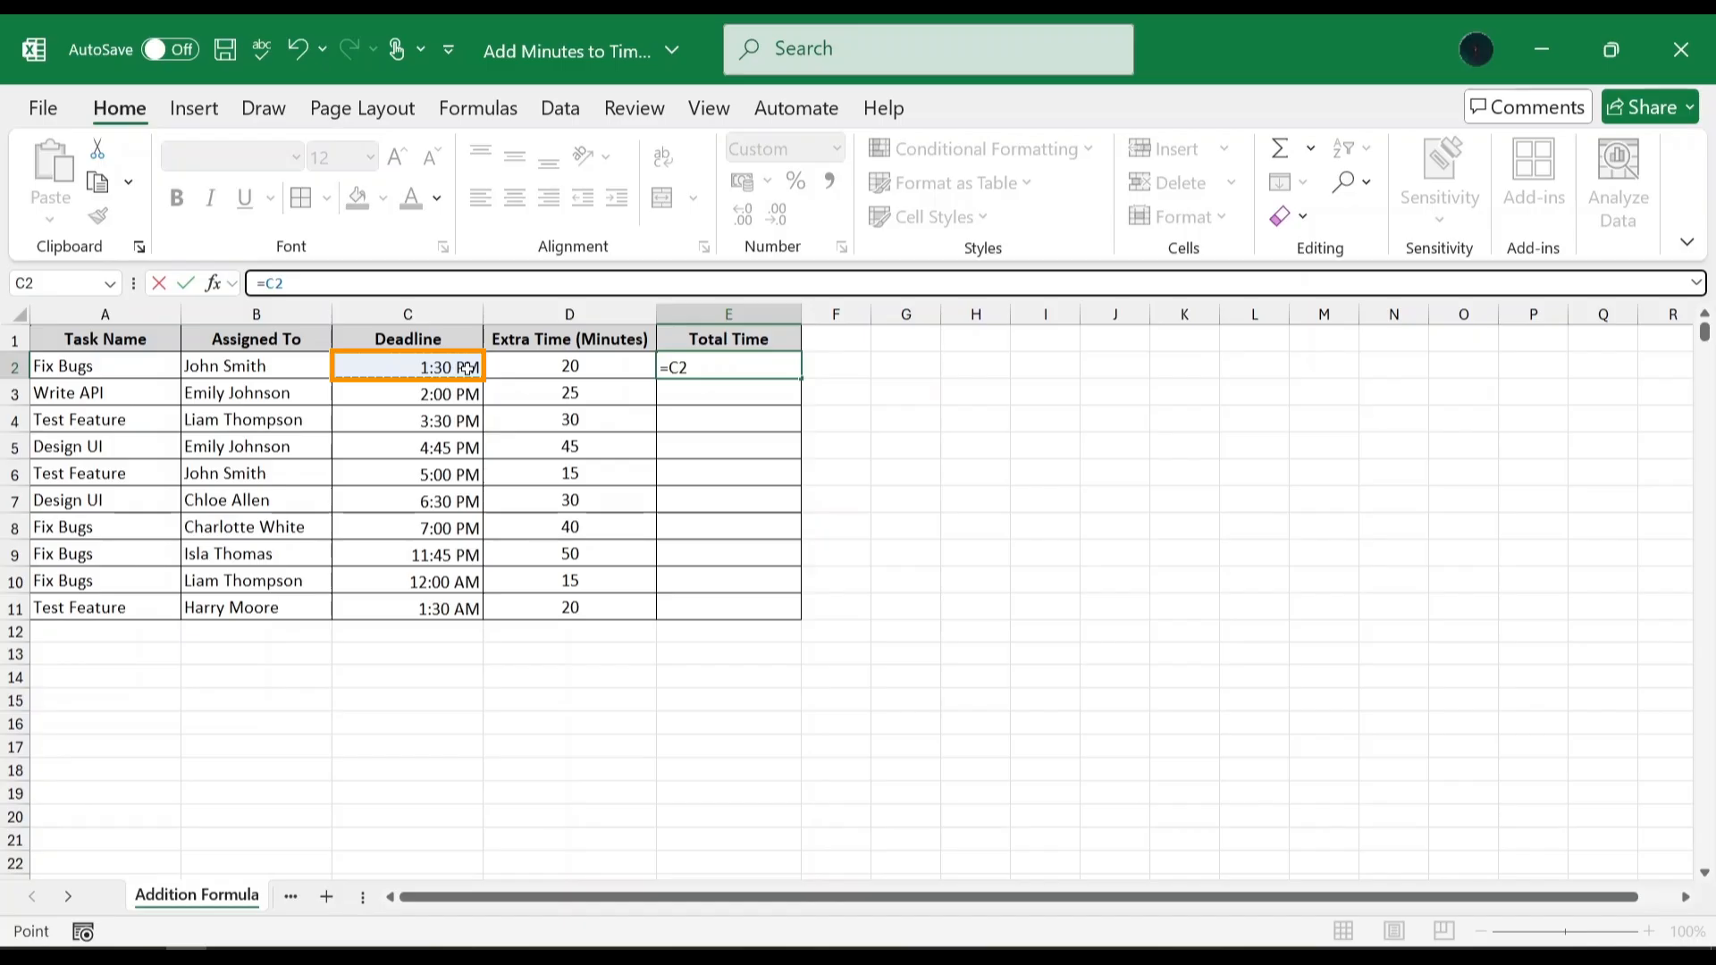
type("+(")
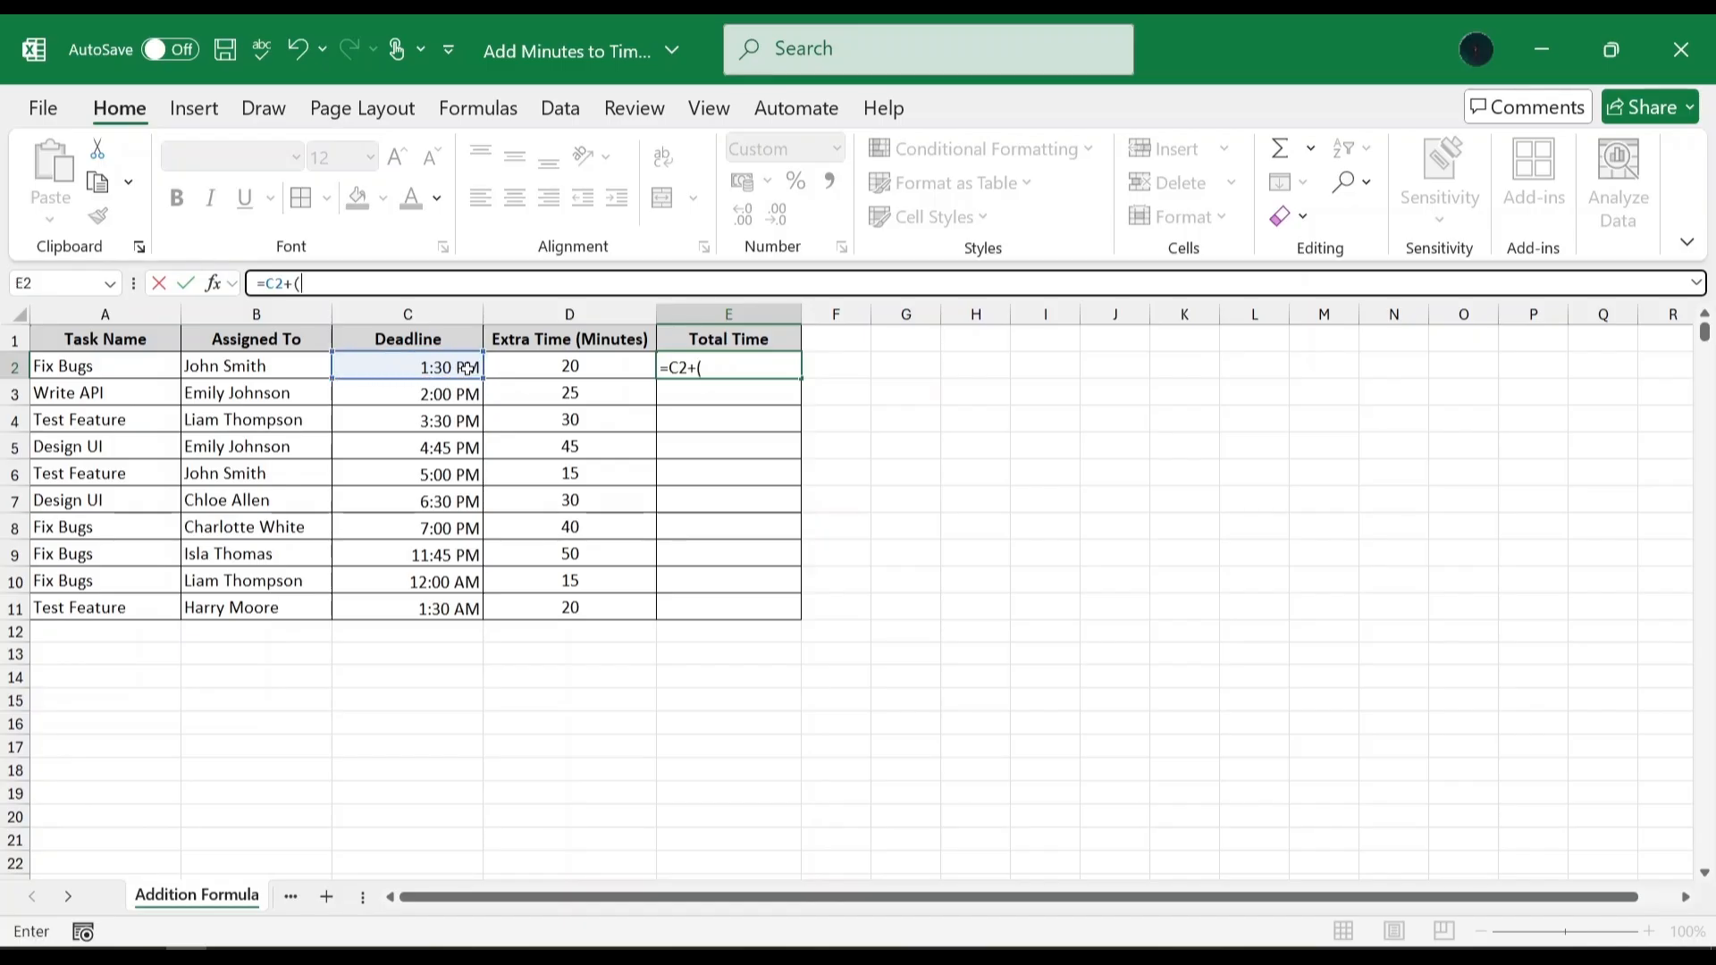
left_click(538, 366)
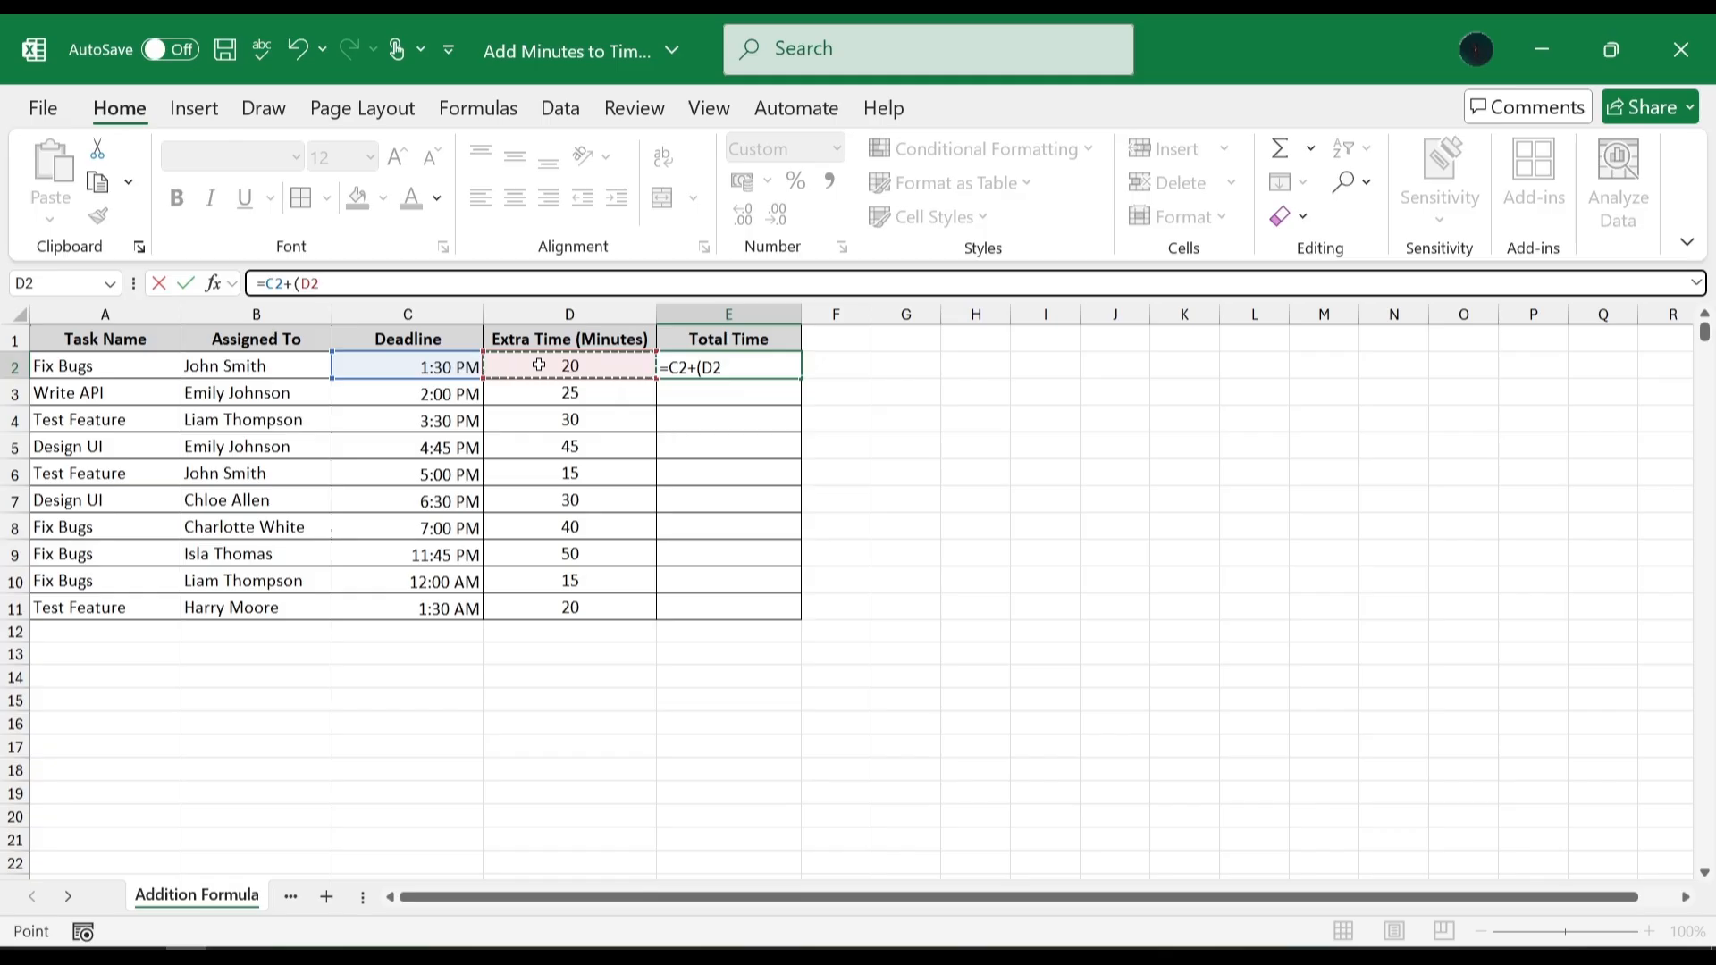
type("/1440)")
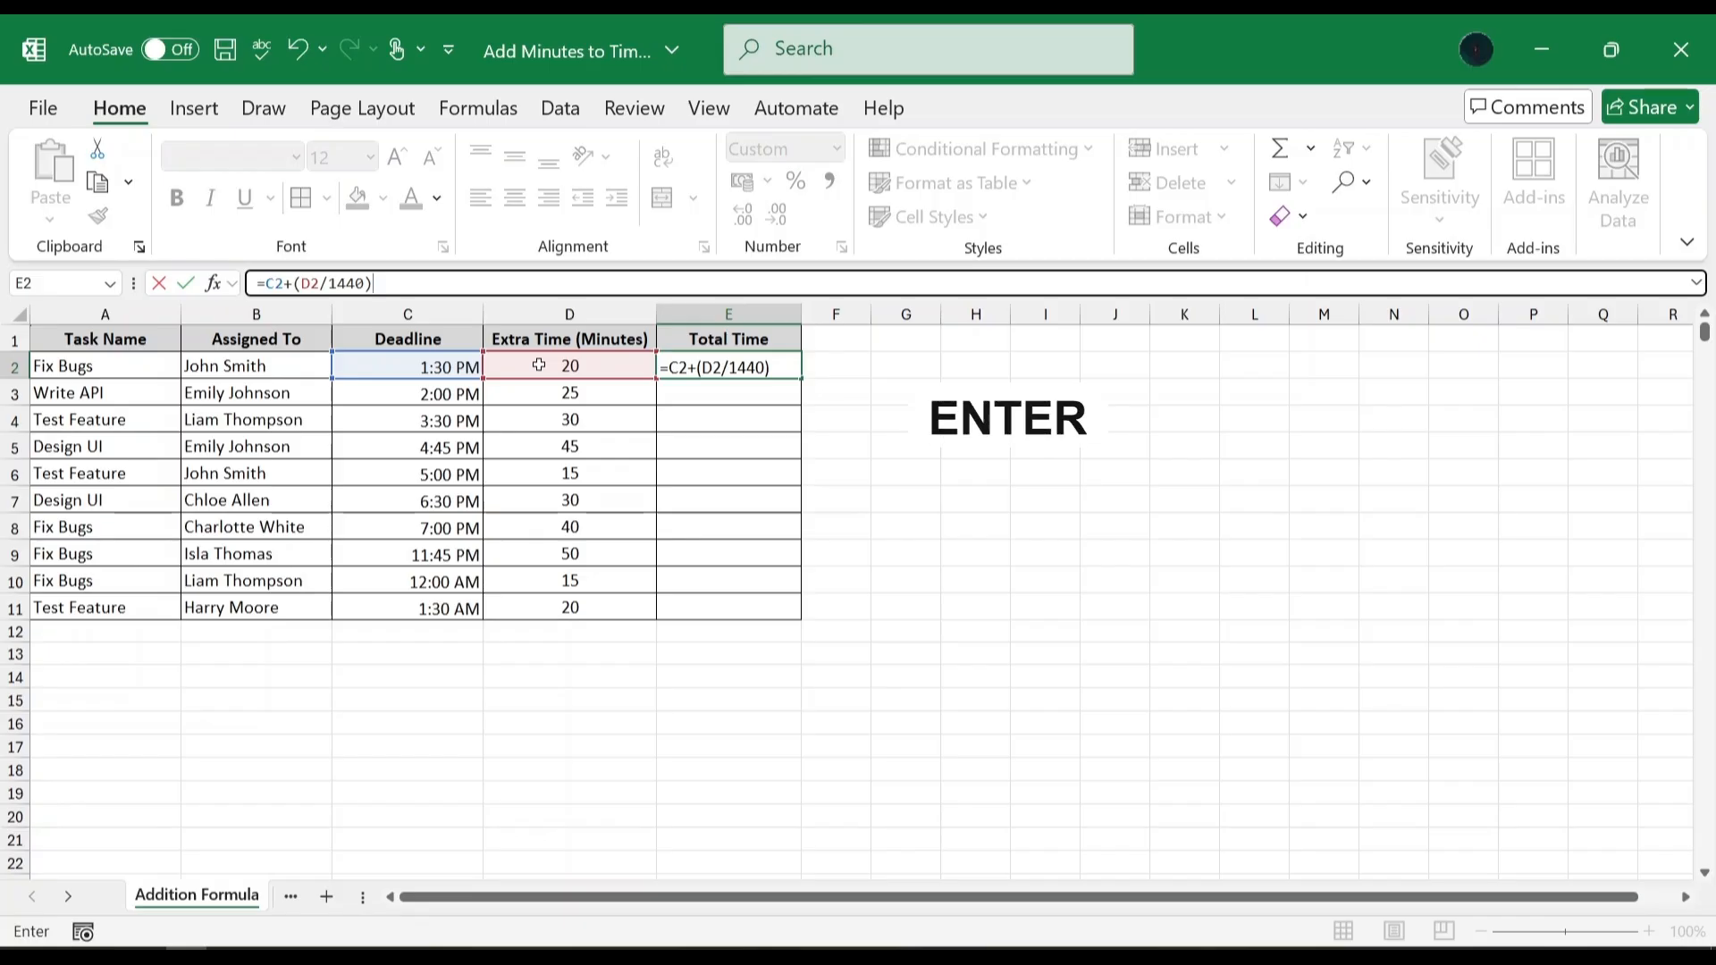
key("Return")
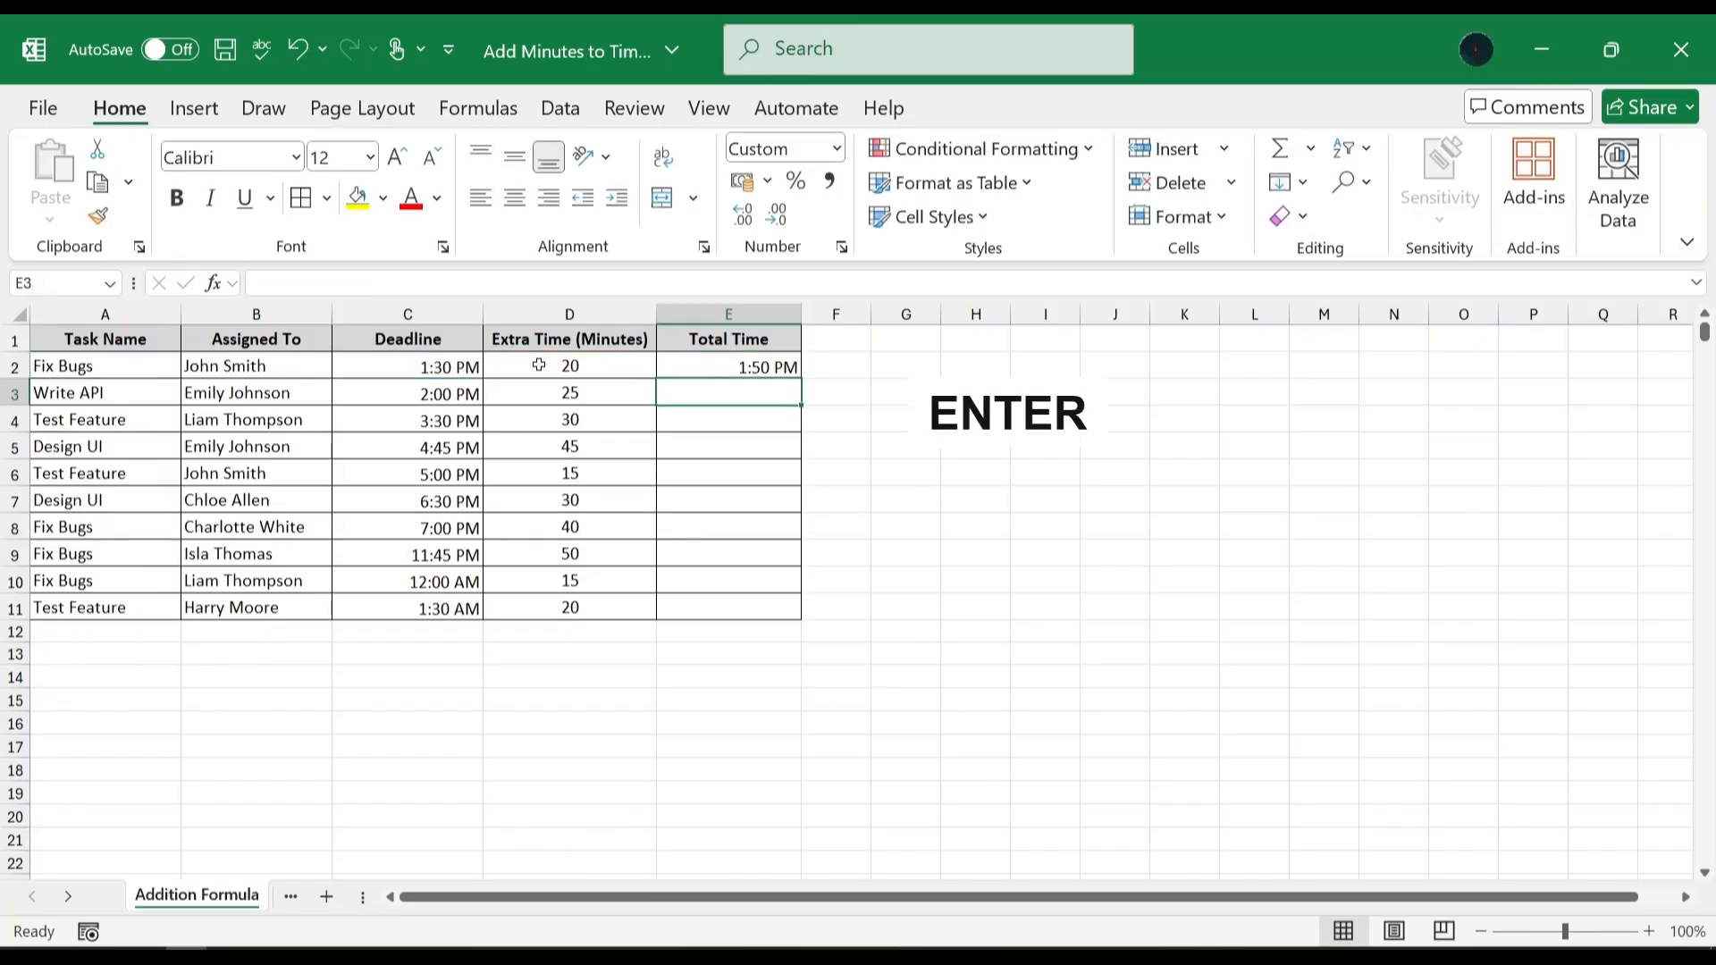
left_click(795, 370)
left_click_drag(798, 377, 799, 617)
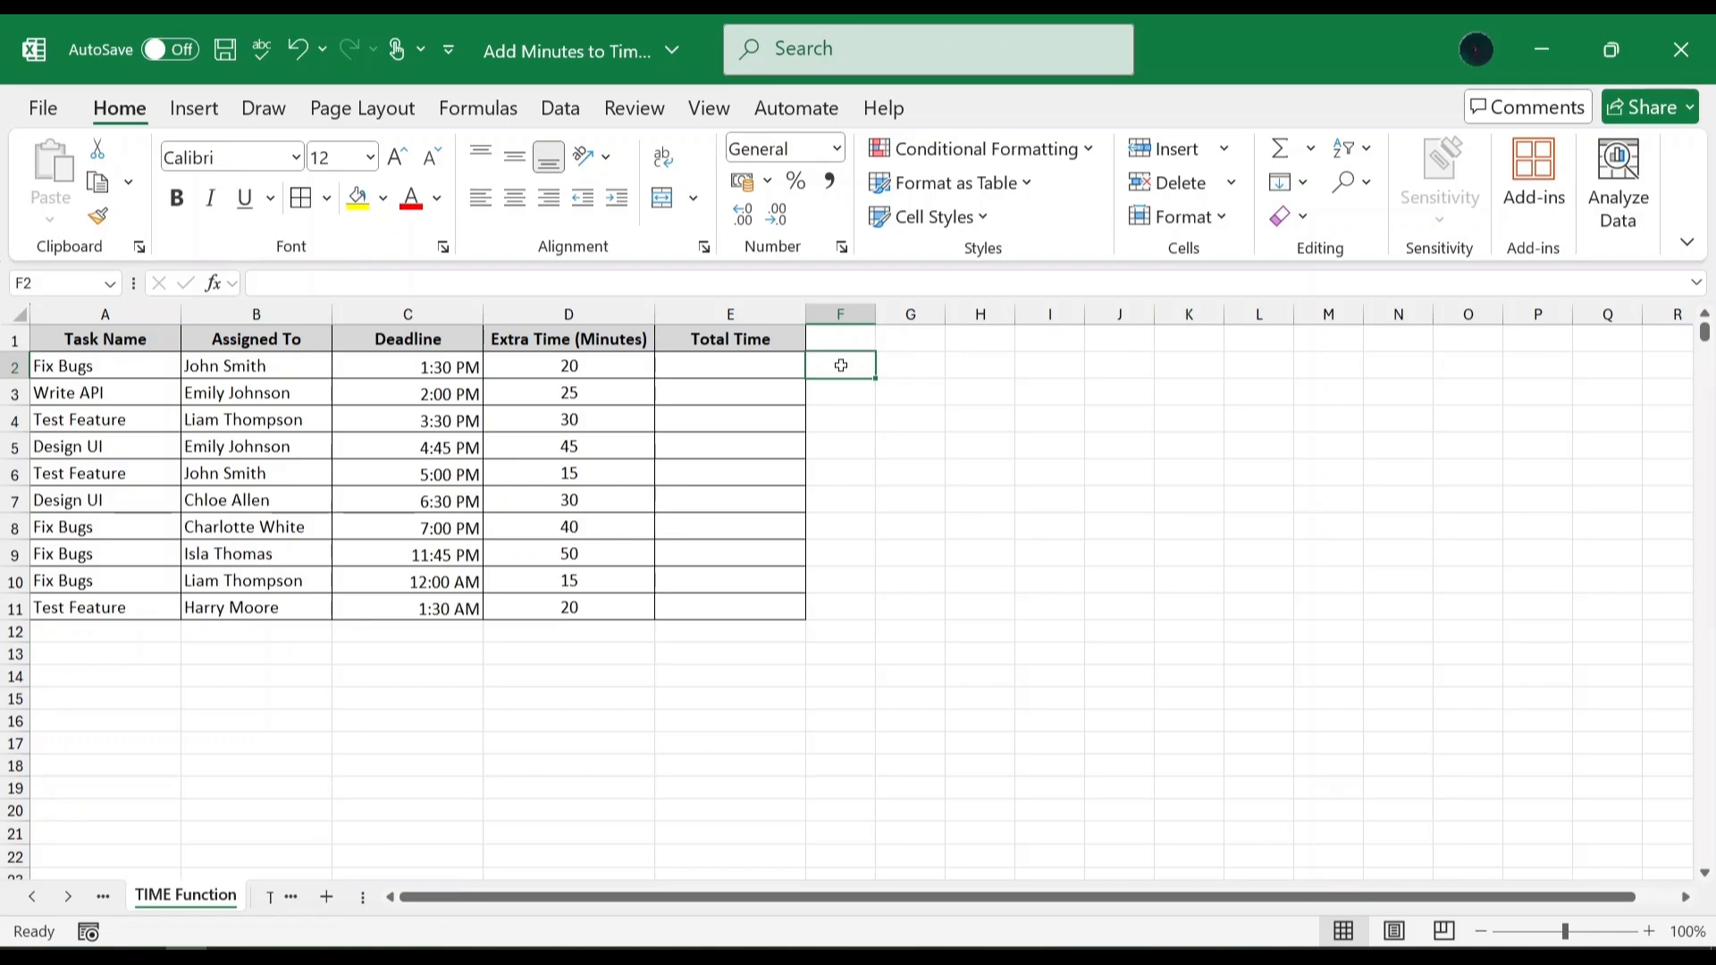
- On the TIME Function sheet, enter =C2+TIME(0,20,0) in E2 and fill it down the Total Time column
left_click(773, 367)
type("=")
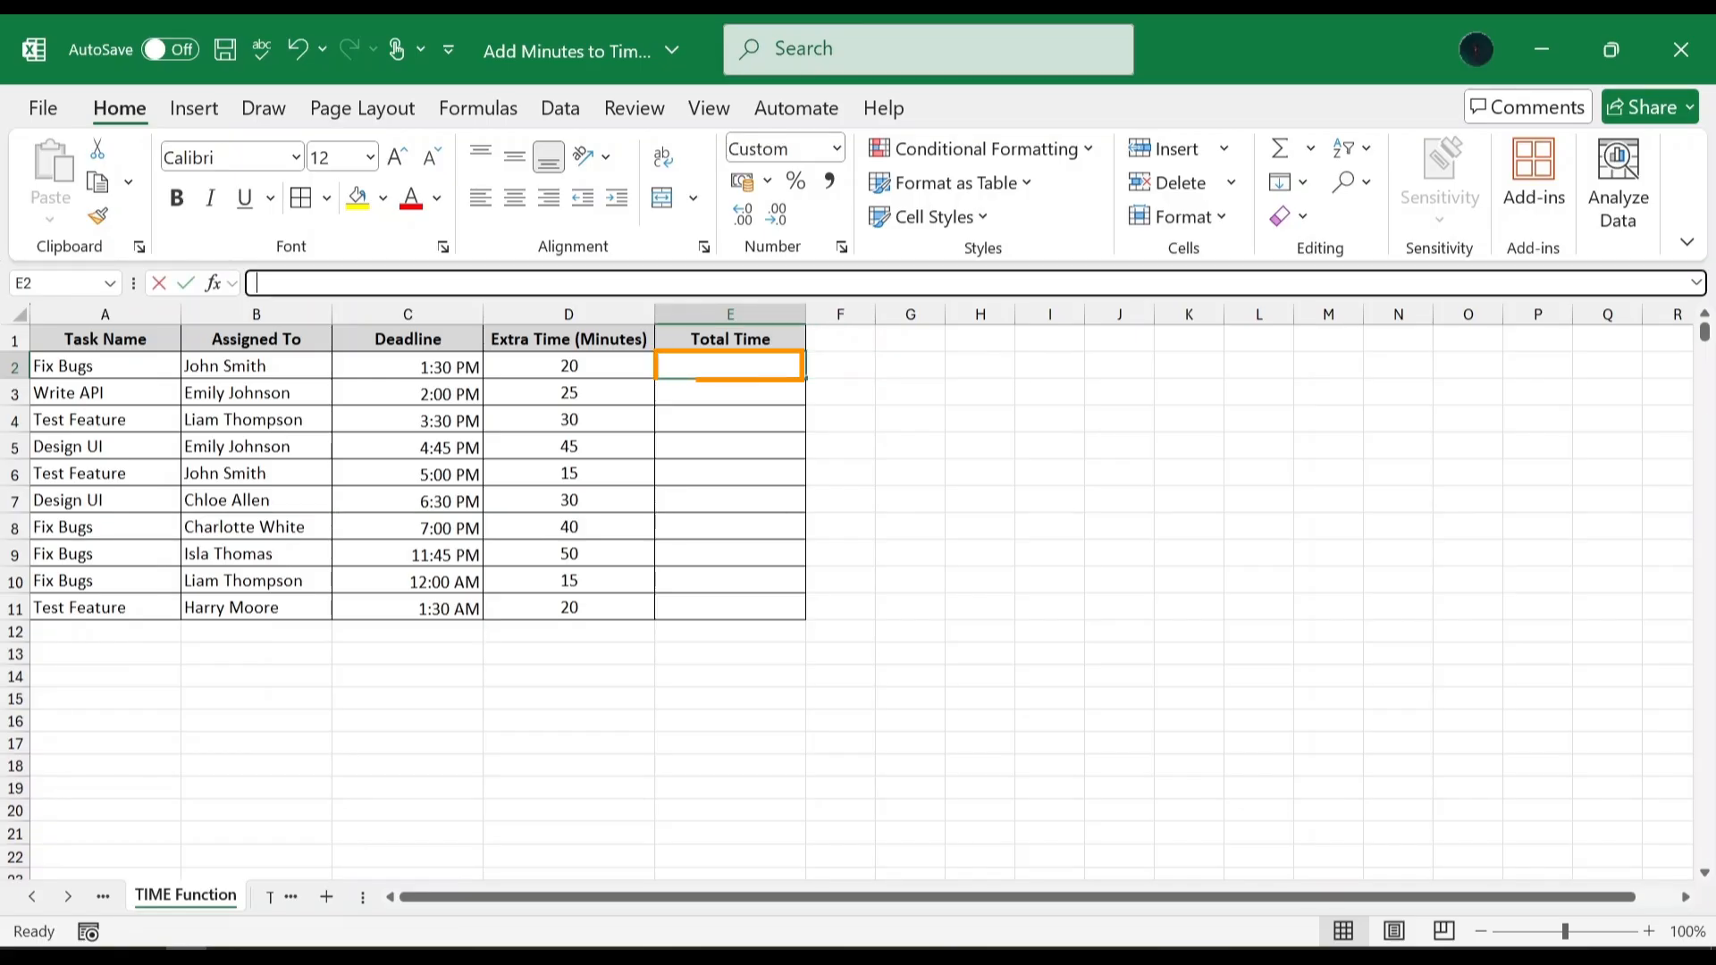
left_click(462, 367)
type("+TIM")
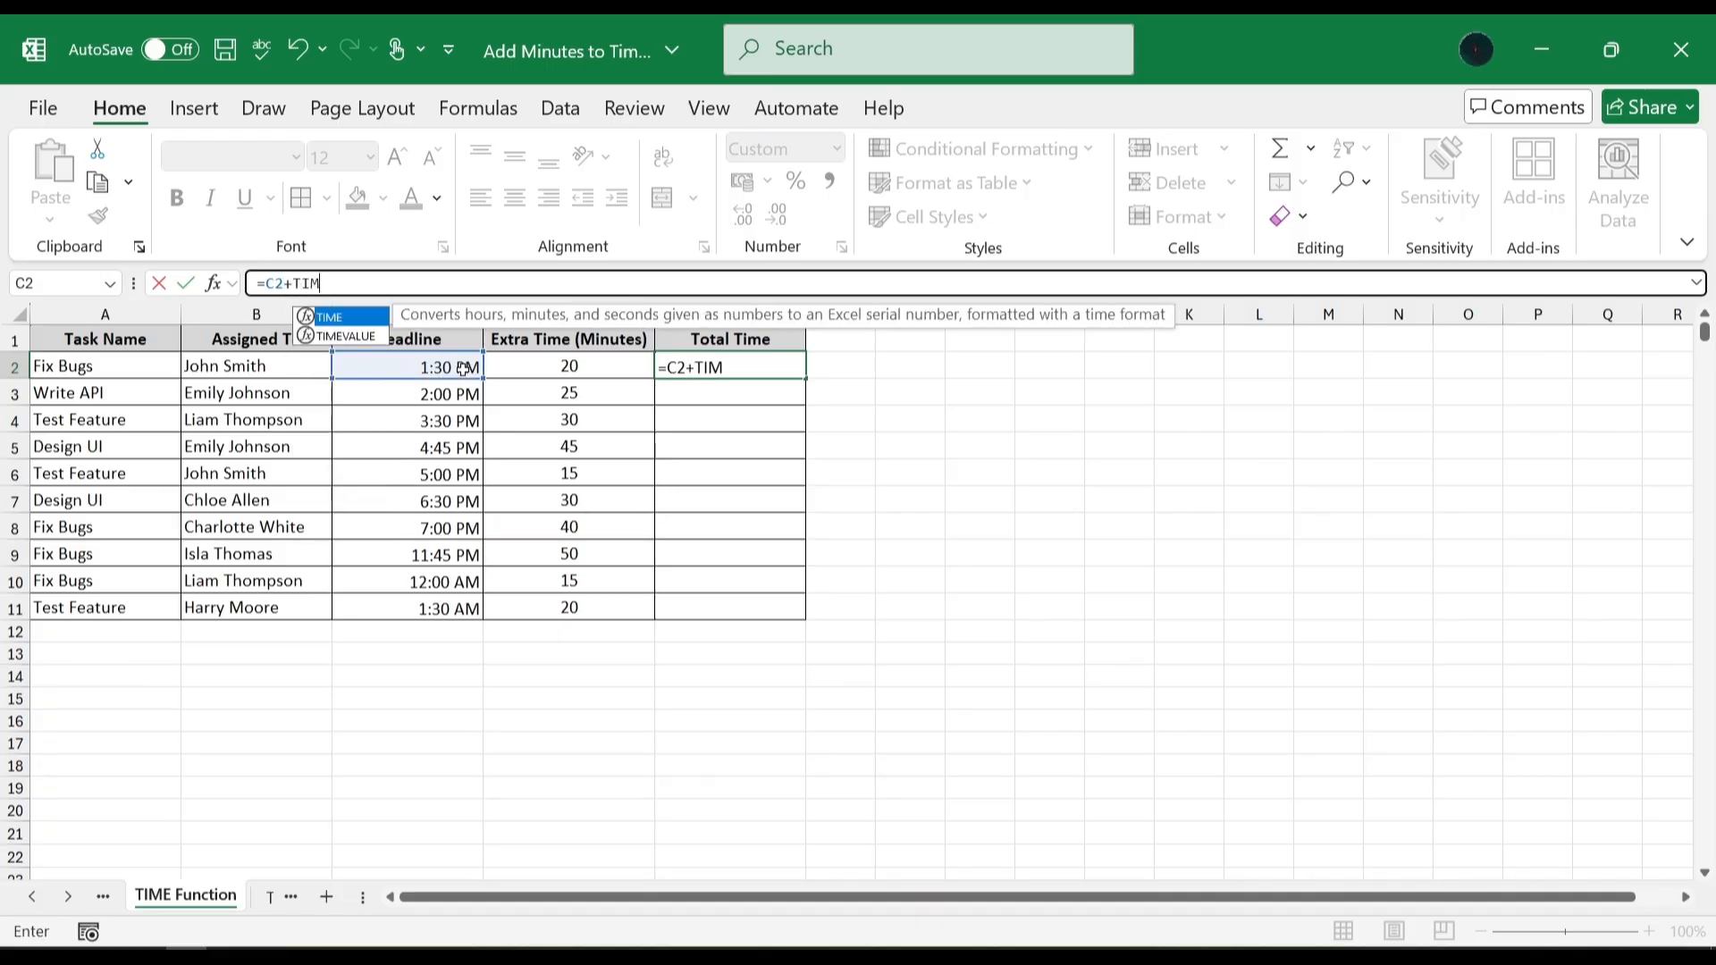
key("Tab")
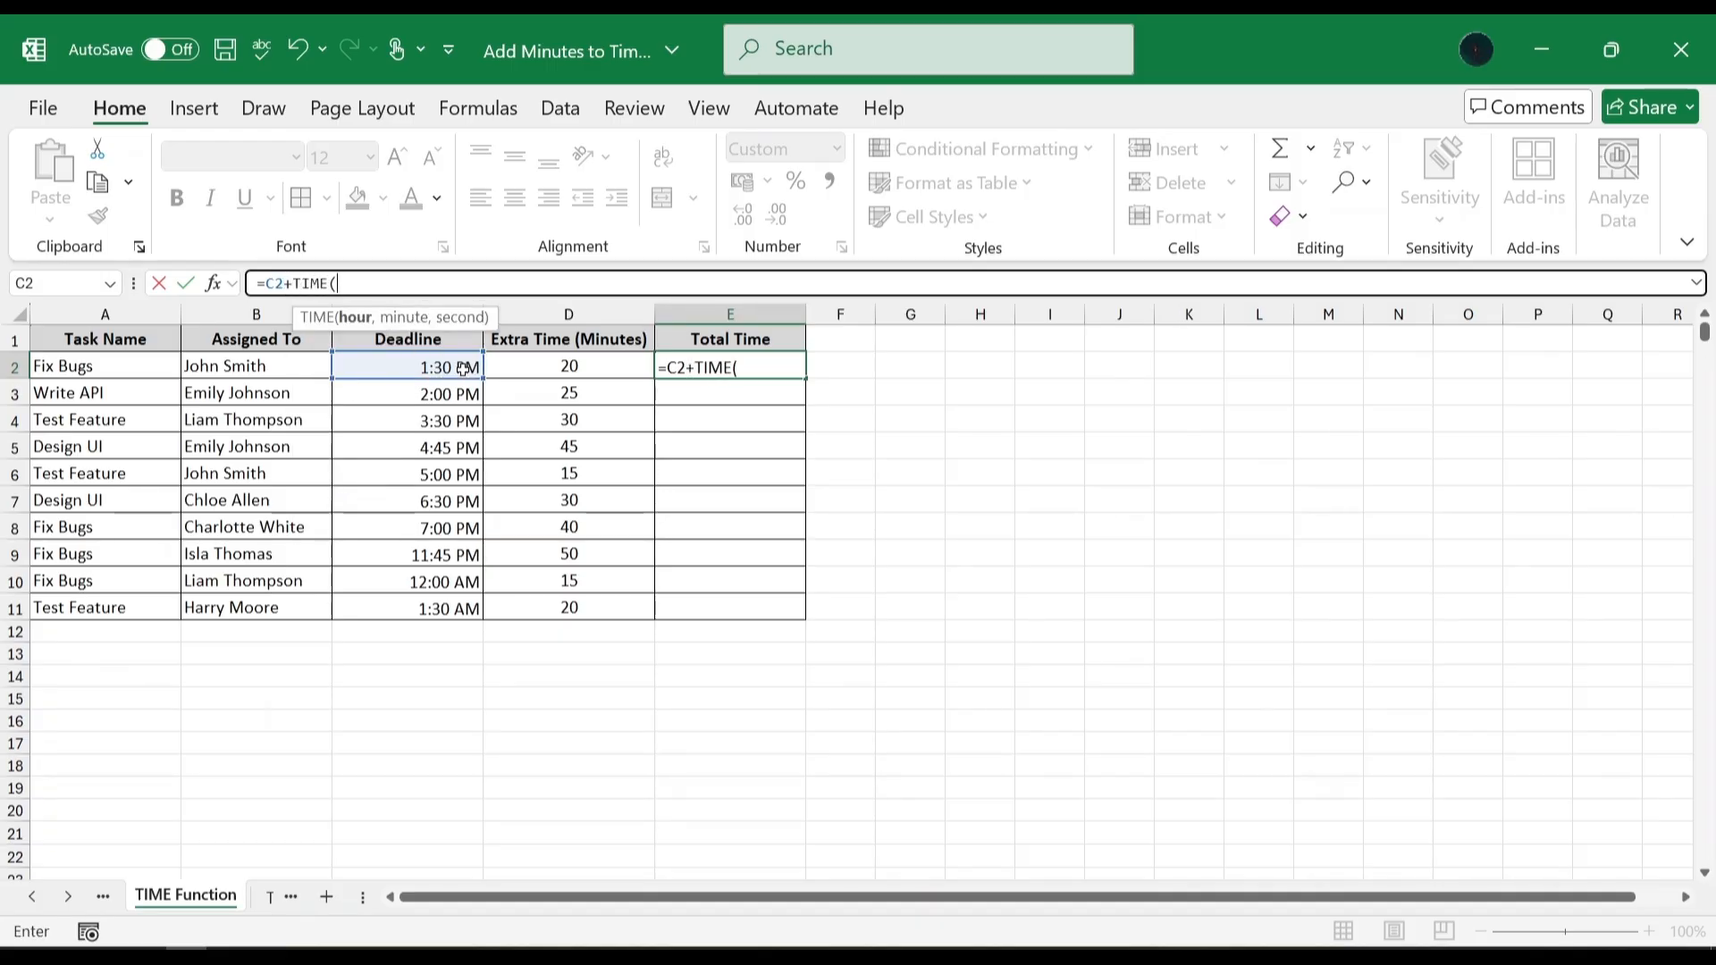
type("0,20")
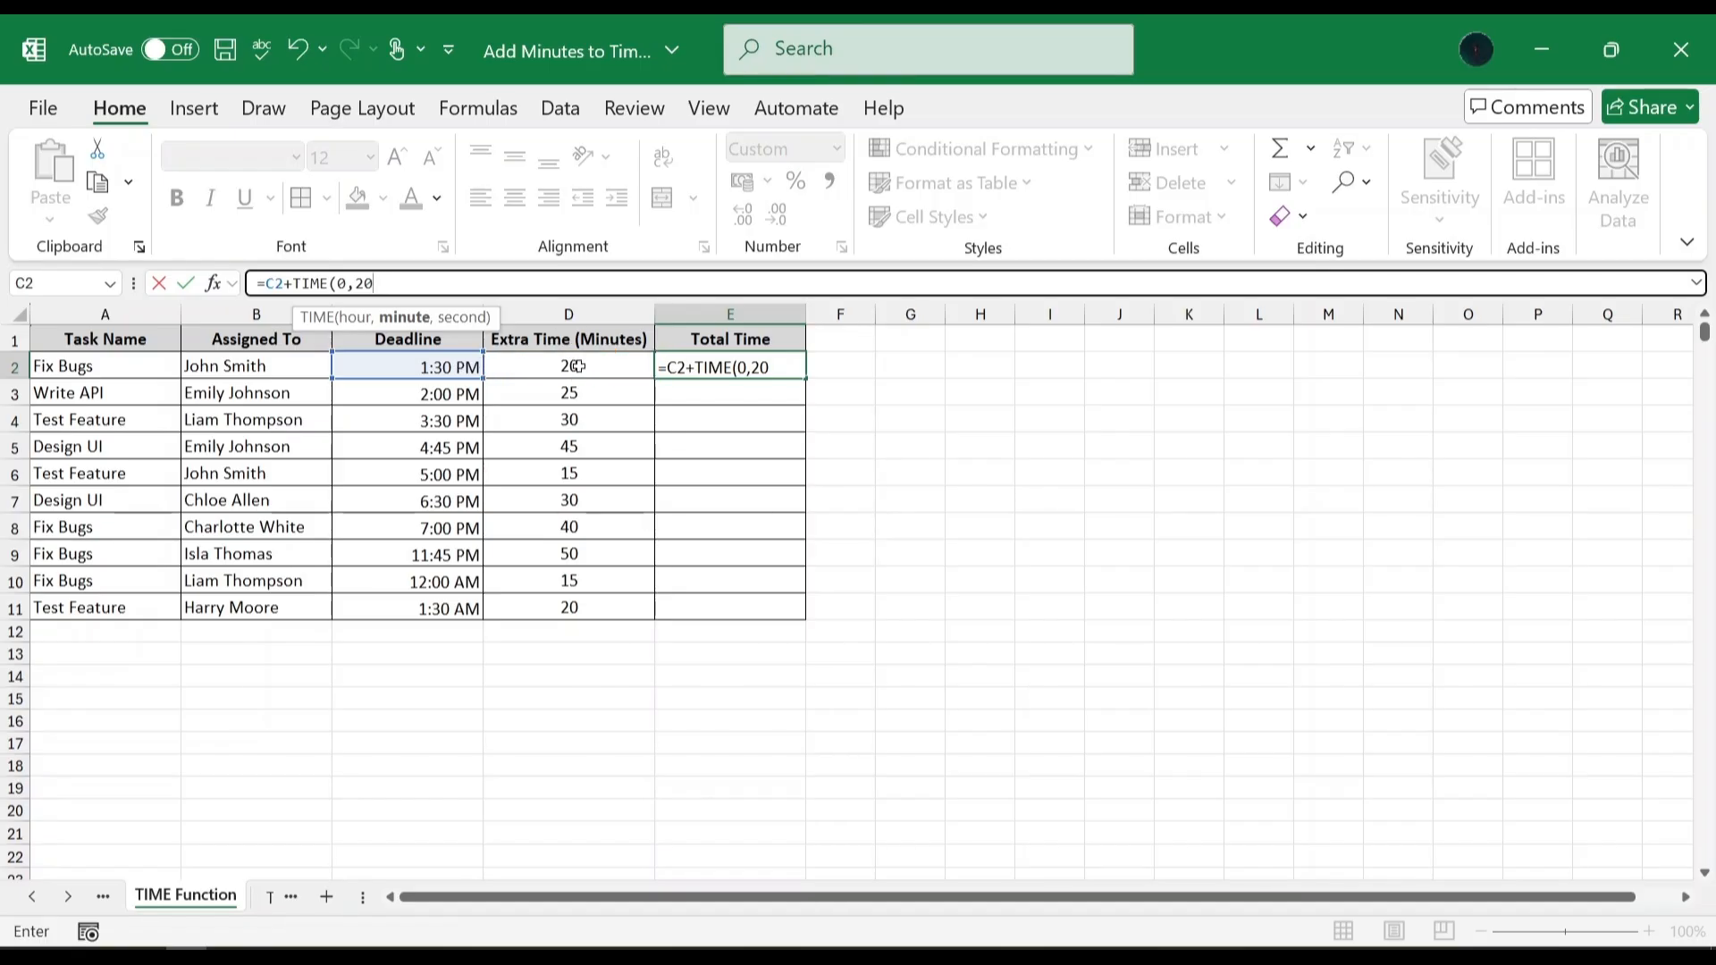
type(",0")
key("Return")
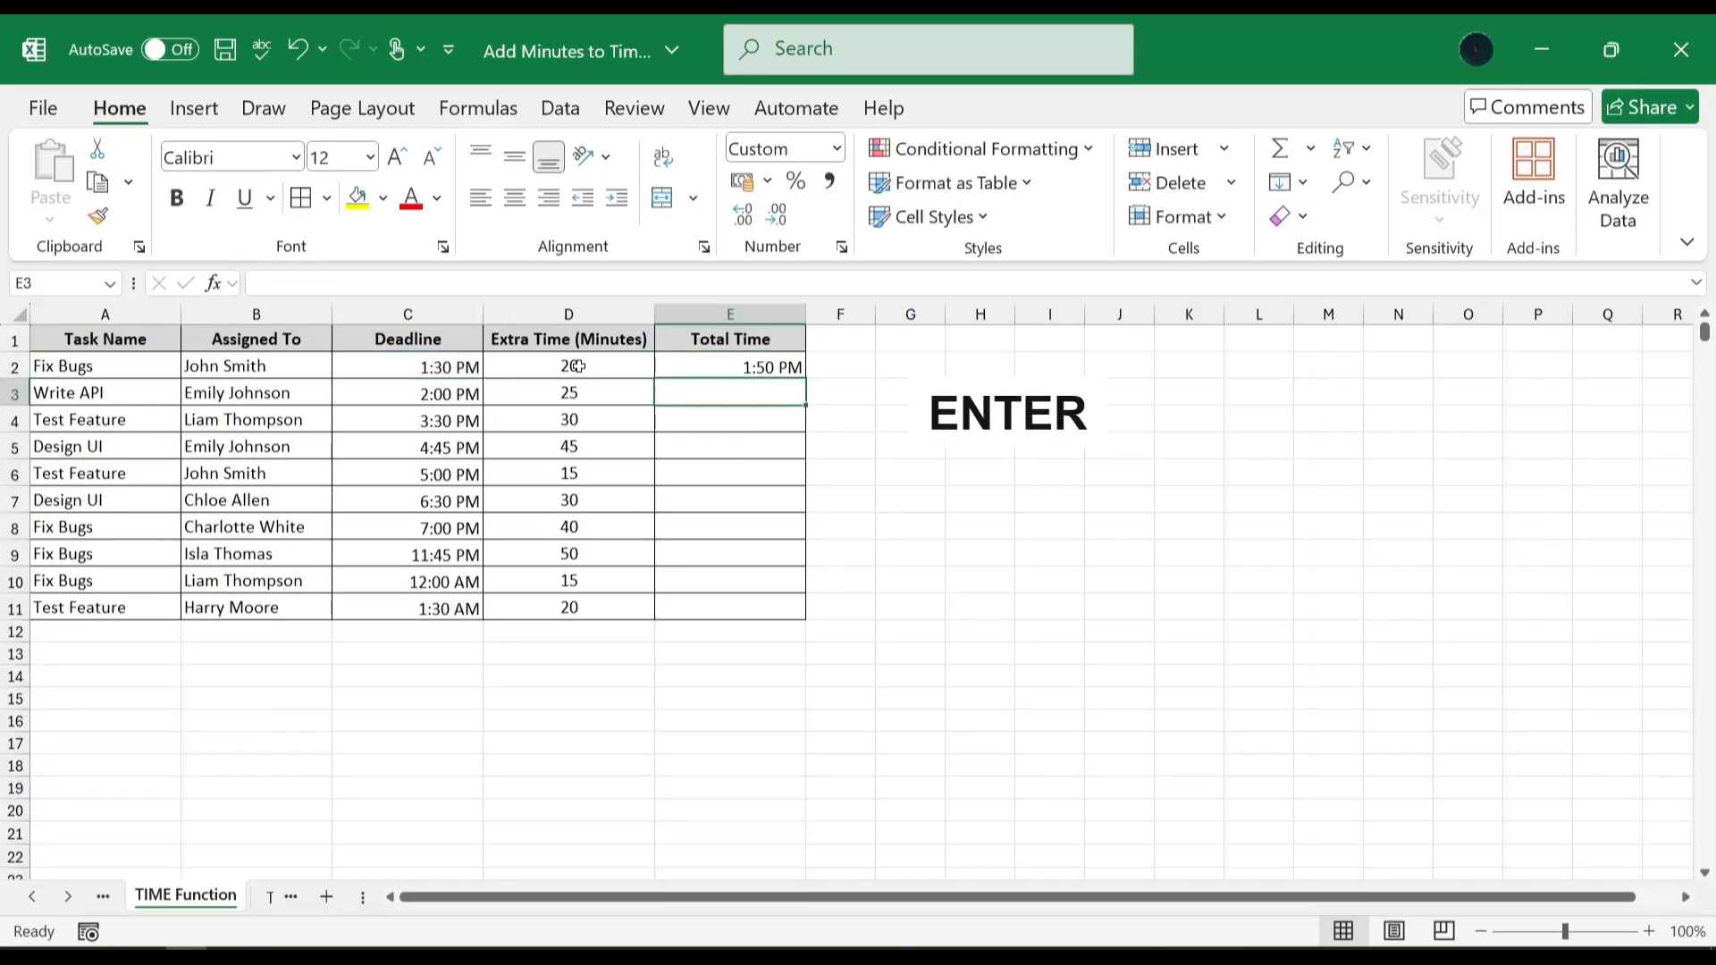
left_click(761, 367)
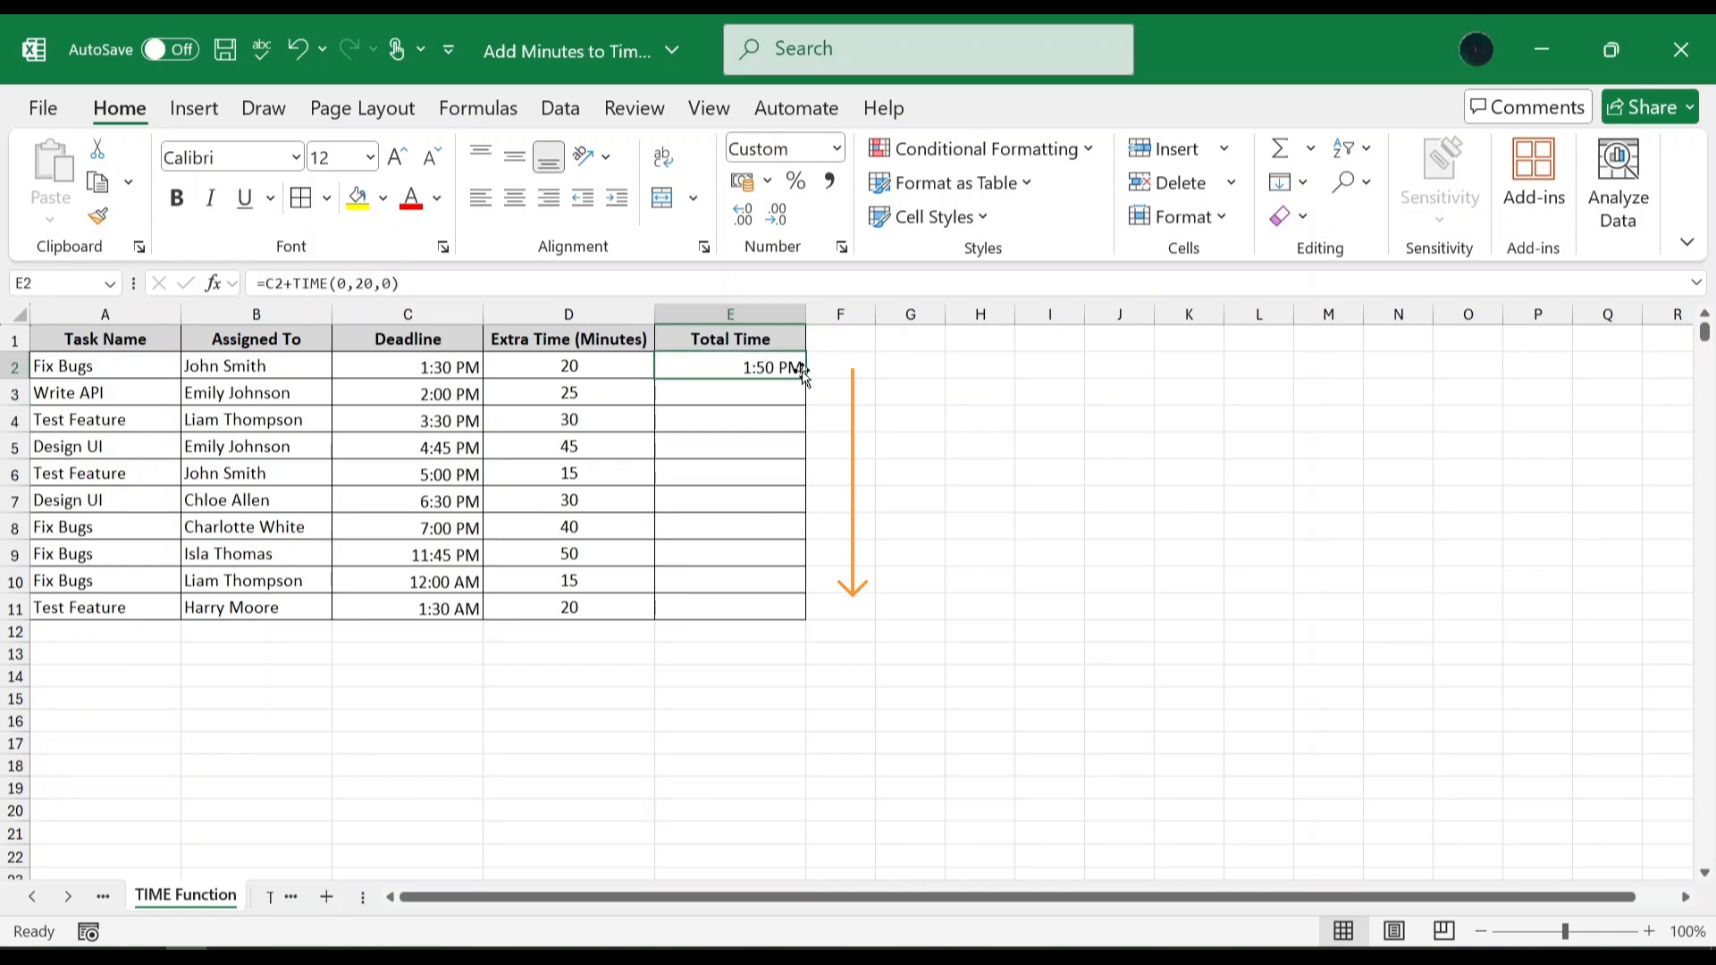
double_click(804, 373)
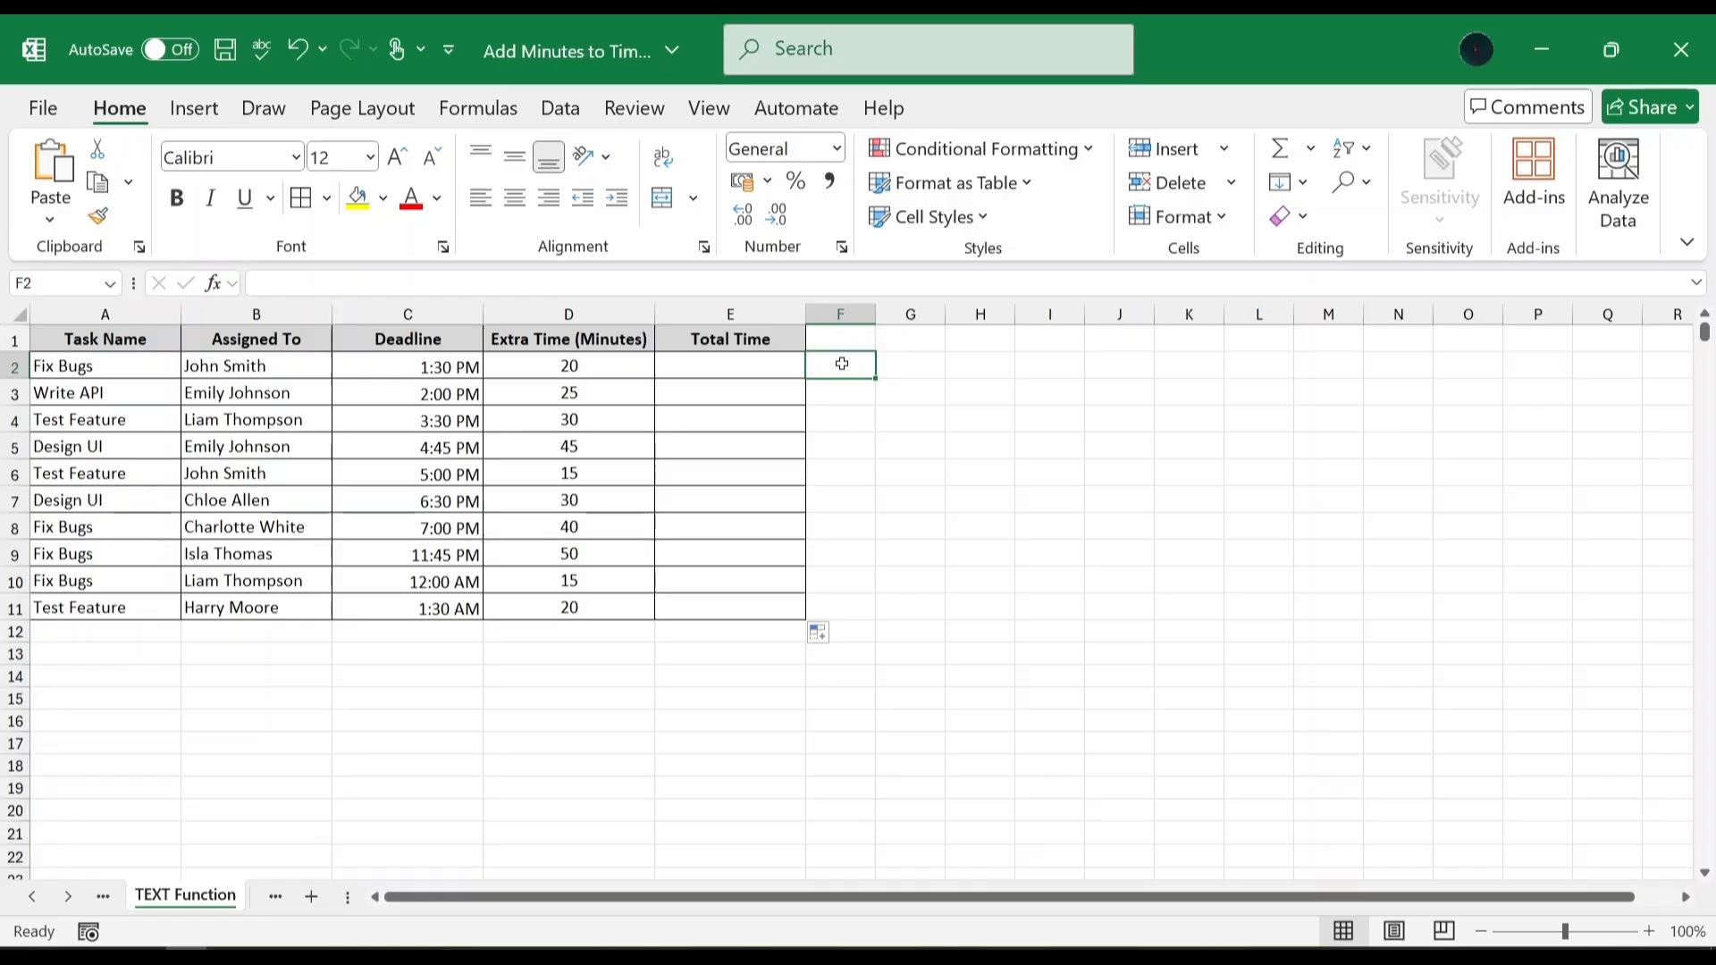
- On the TEXT Function sheet, enter =TEXT(C2+(D2/1440),"h:mm AM/PM") in E2 and fill it down to E11
left_click(733, 362)
left_click(732, 283)
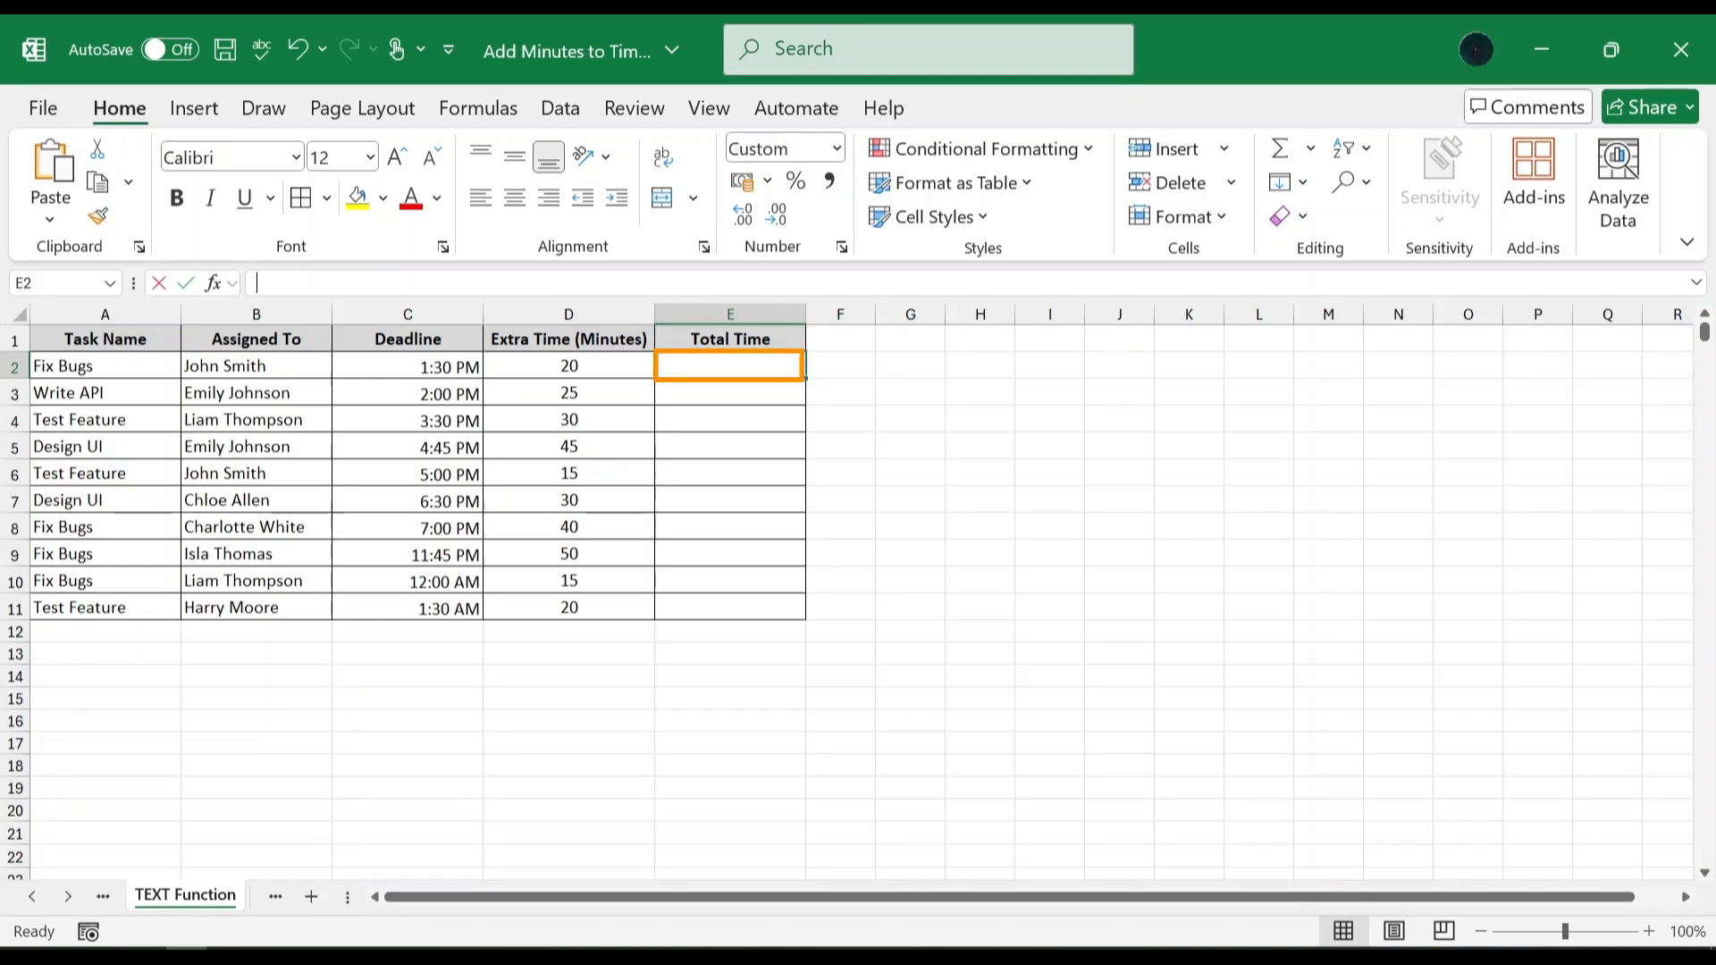
type("=TEXT(C2+(D2/1440),\"h:mm AM/PM\")")
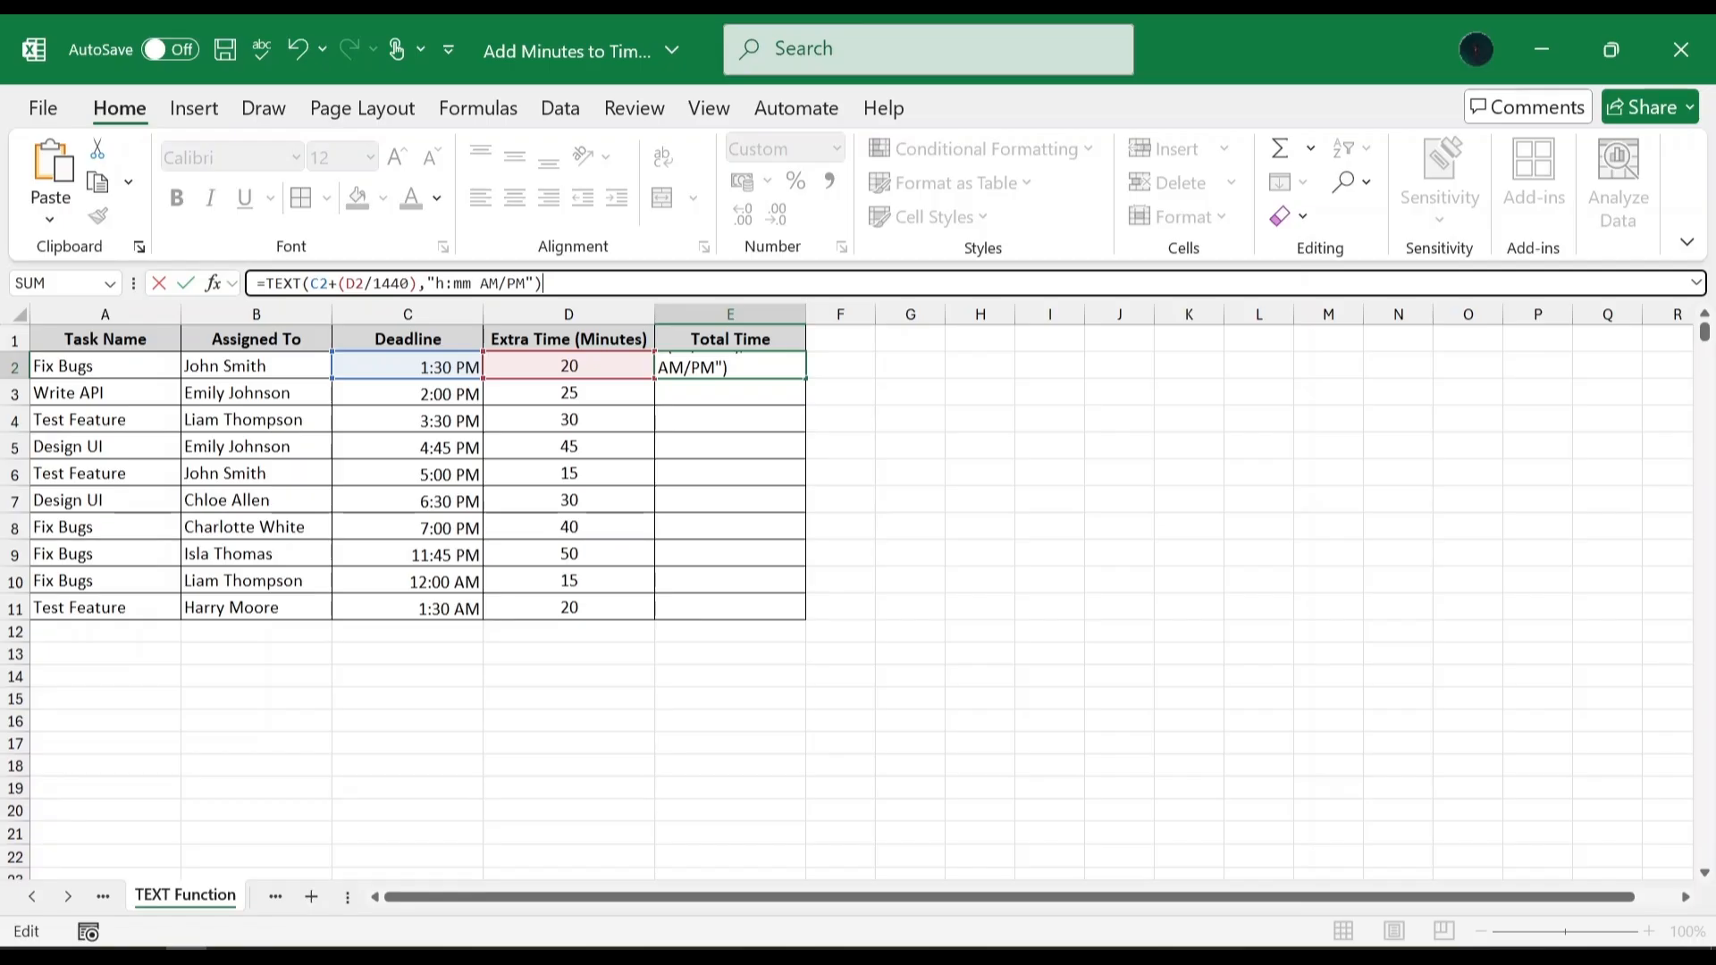
key("Return")
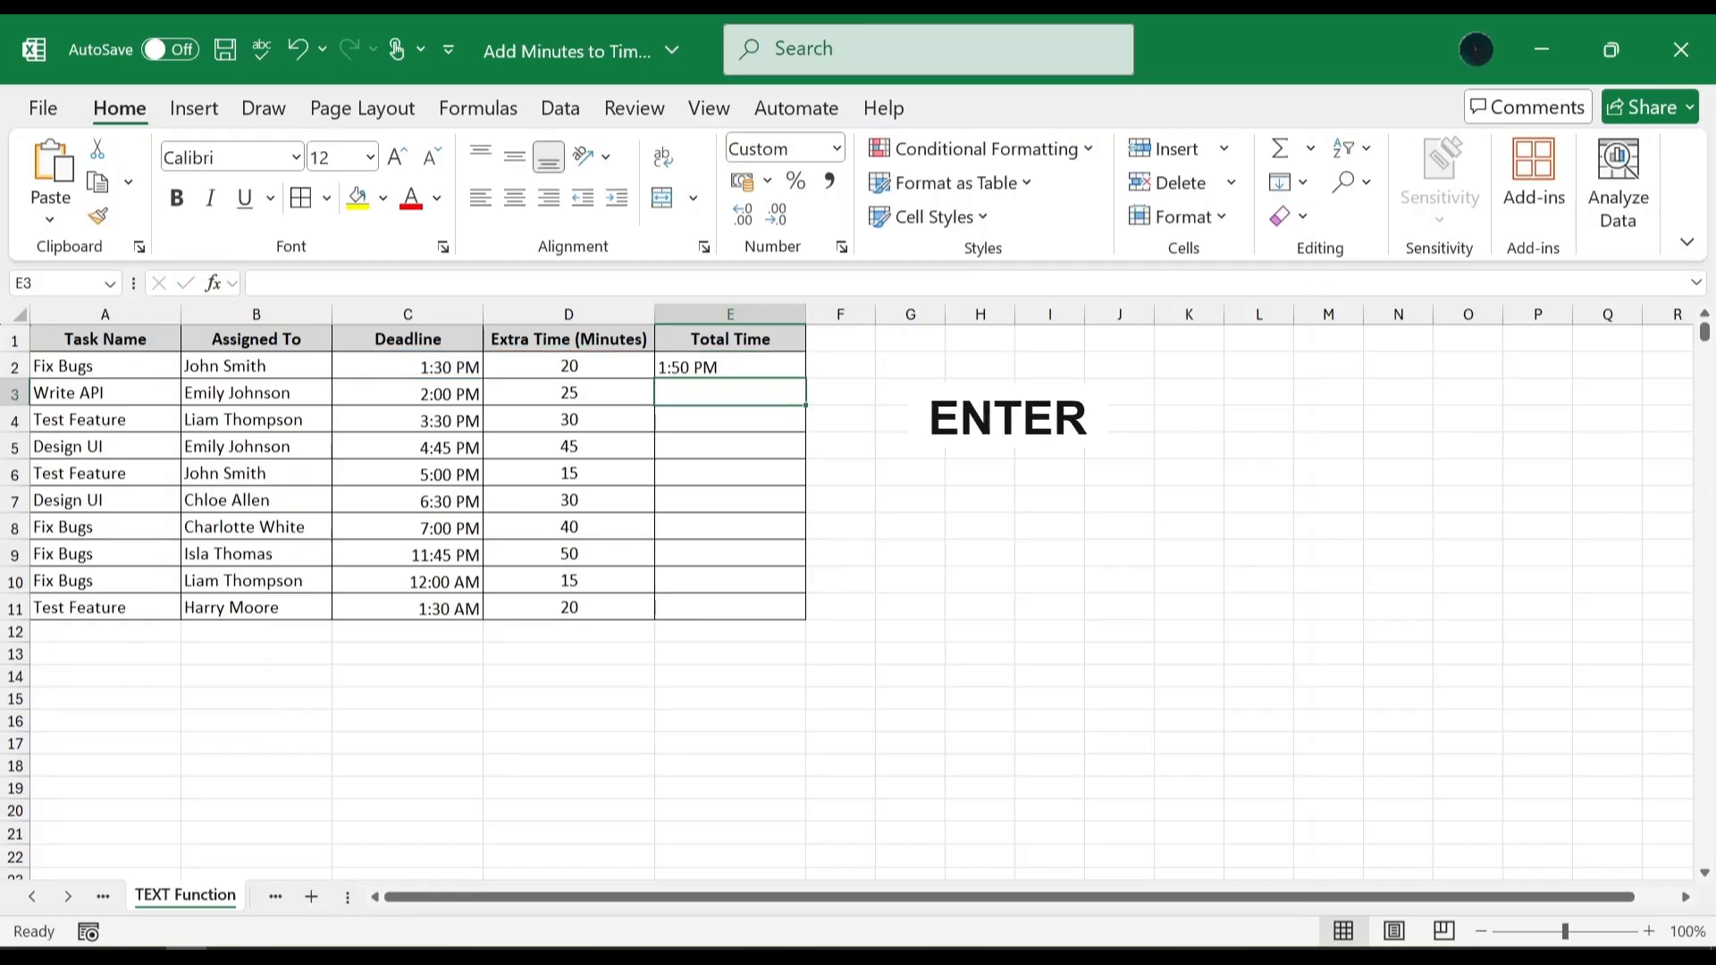
left_click(794, 366)
left_click_drag(804, 378, 811, 617)
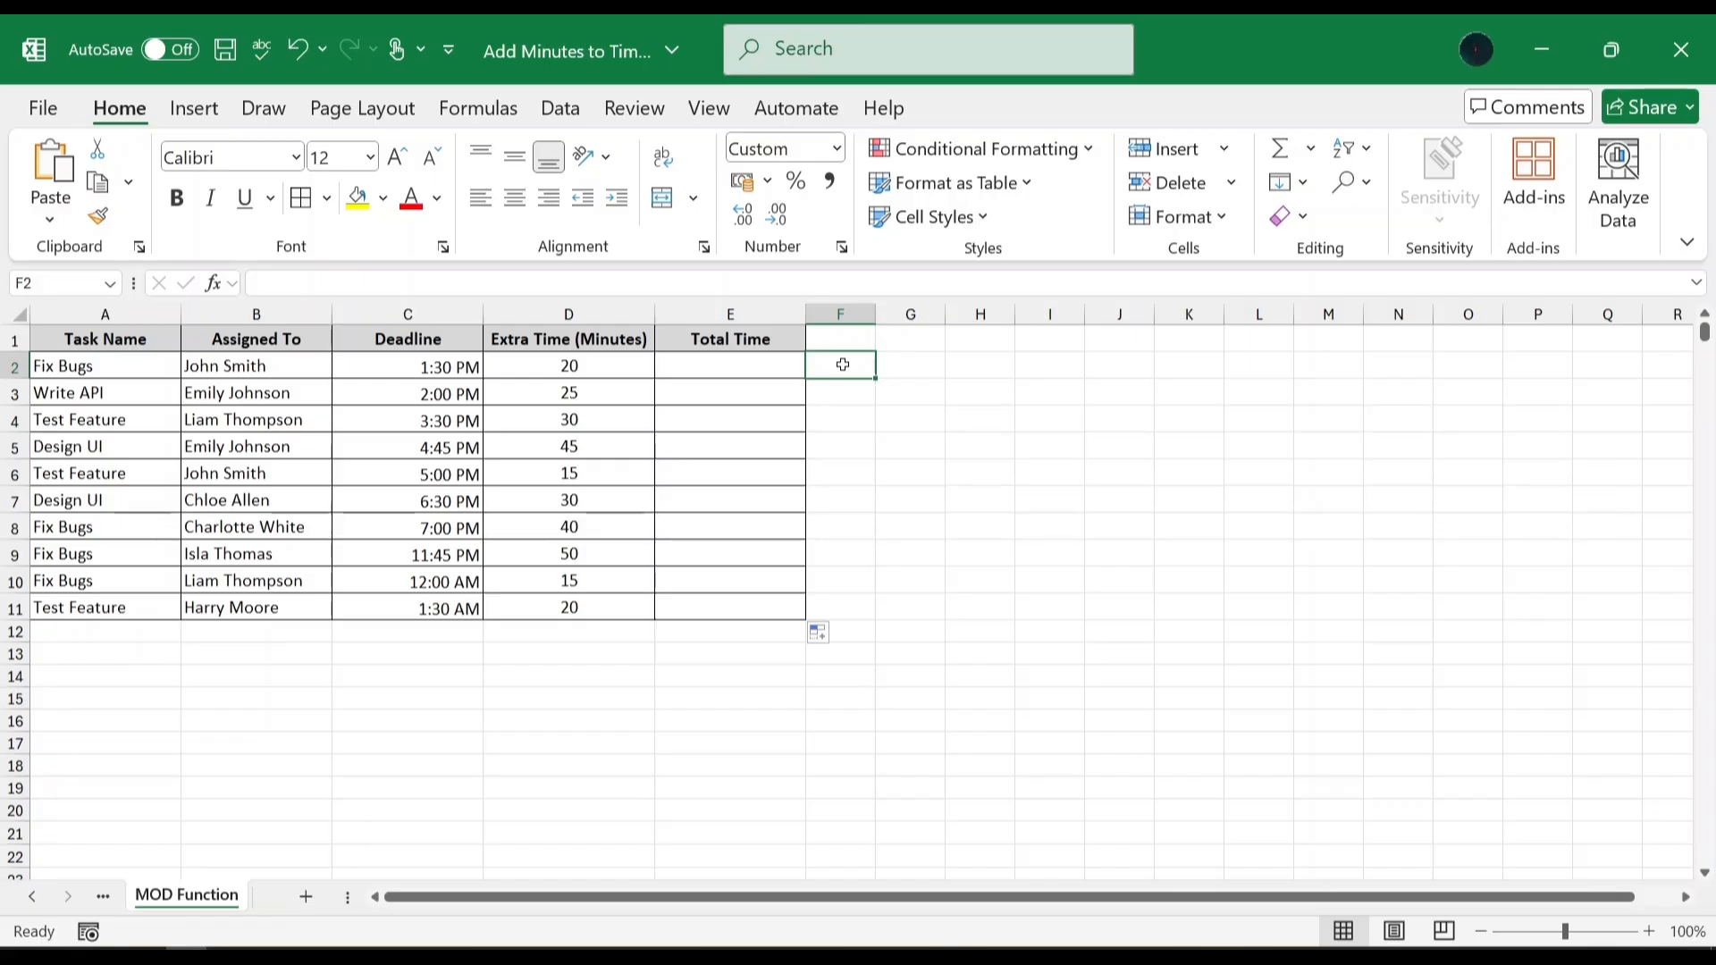
- On the MOD Function sheet, enter =MOD(C2+TIME(0,D2,0),1) in E2 and fill it down to E11
left_click(762, 366)
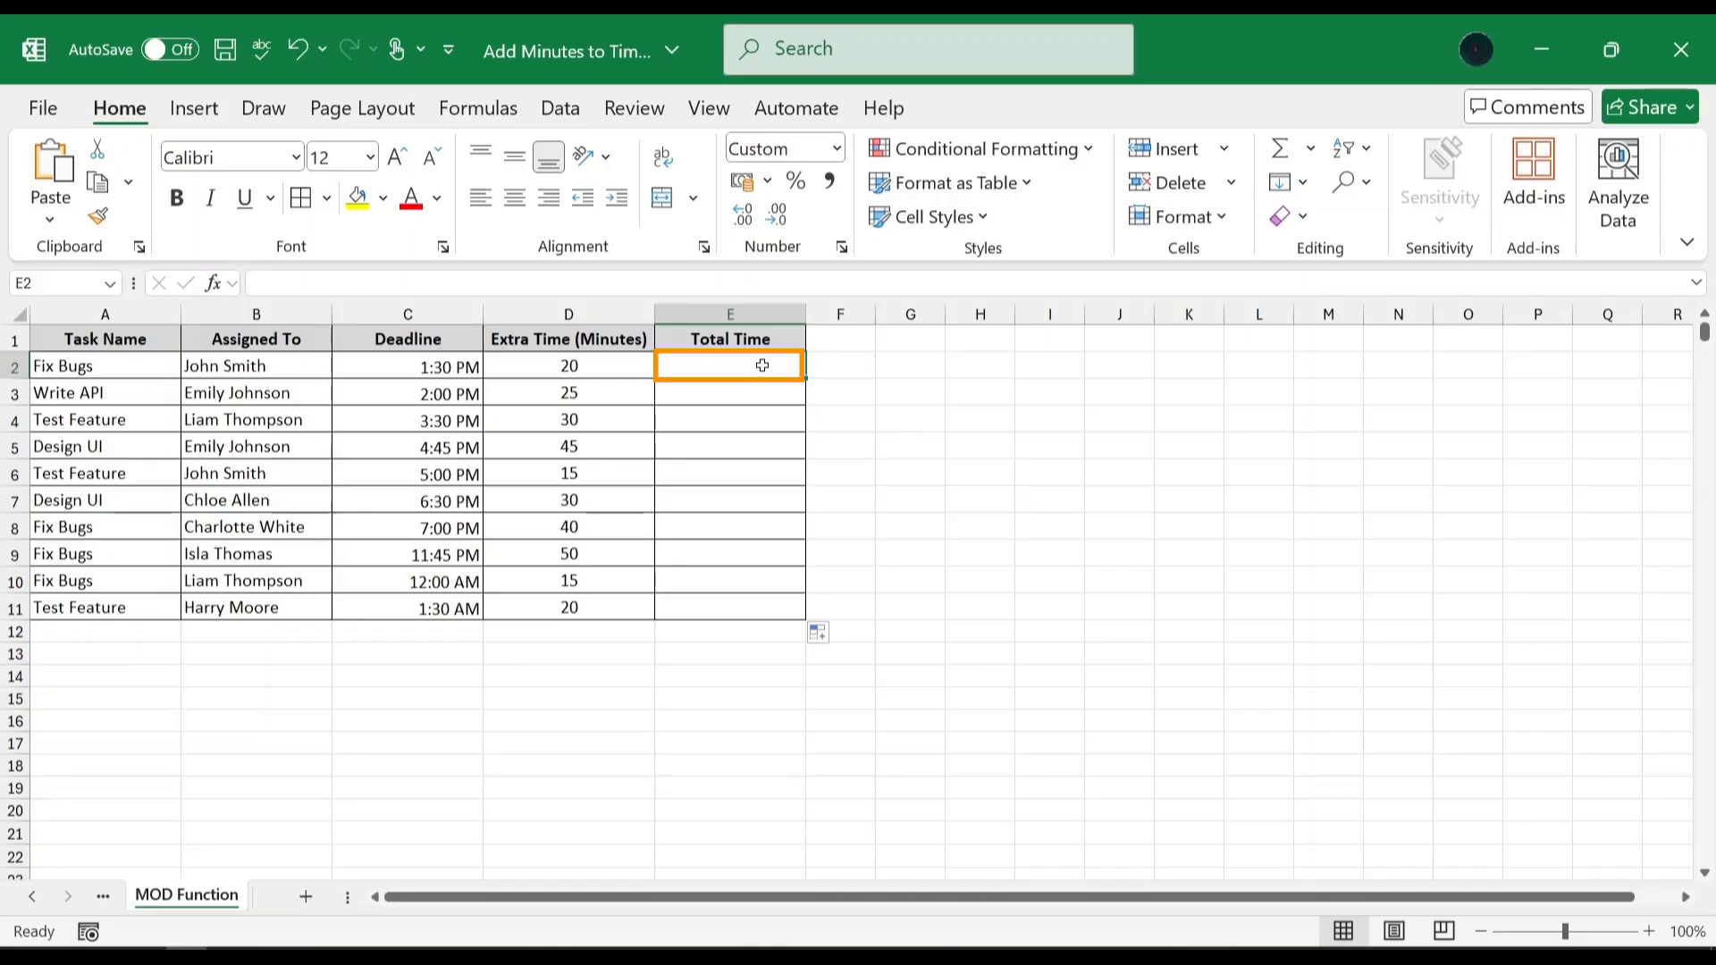
type("=")
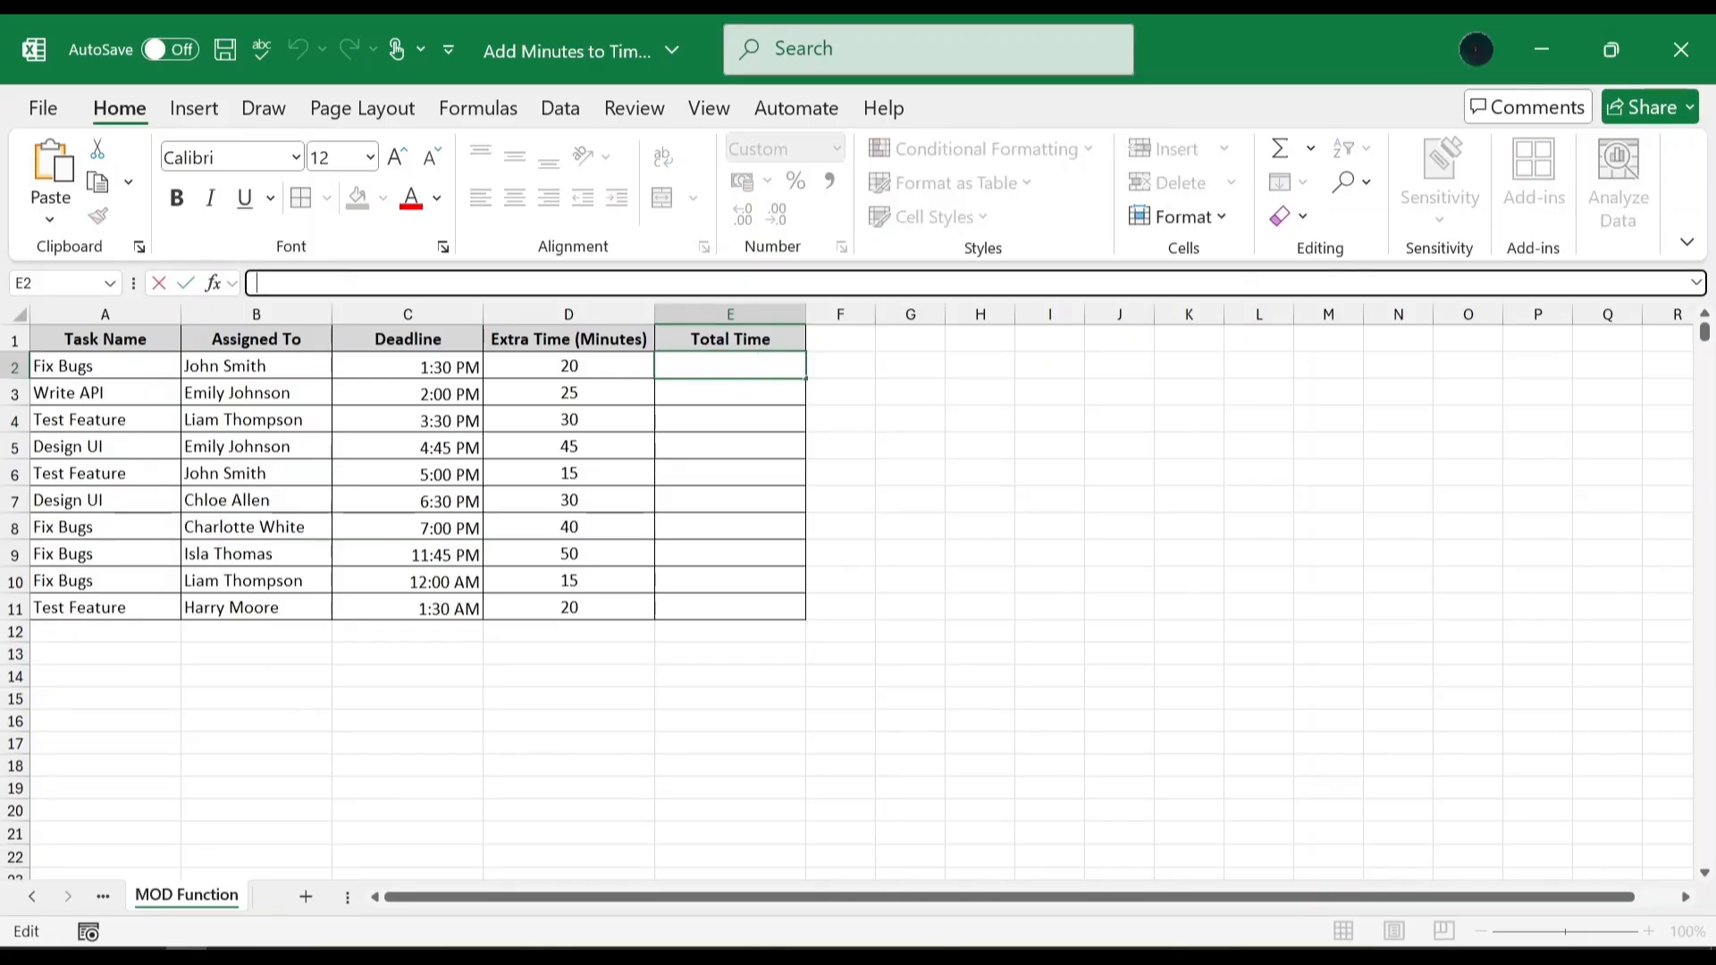
type("MOD(")
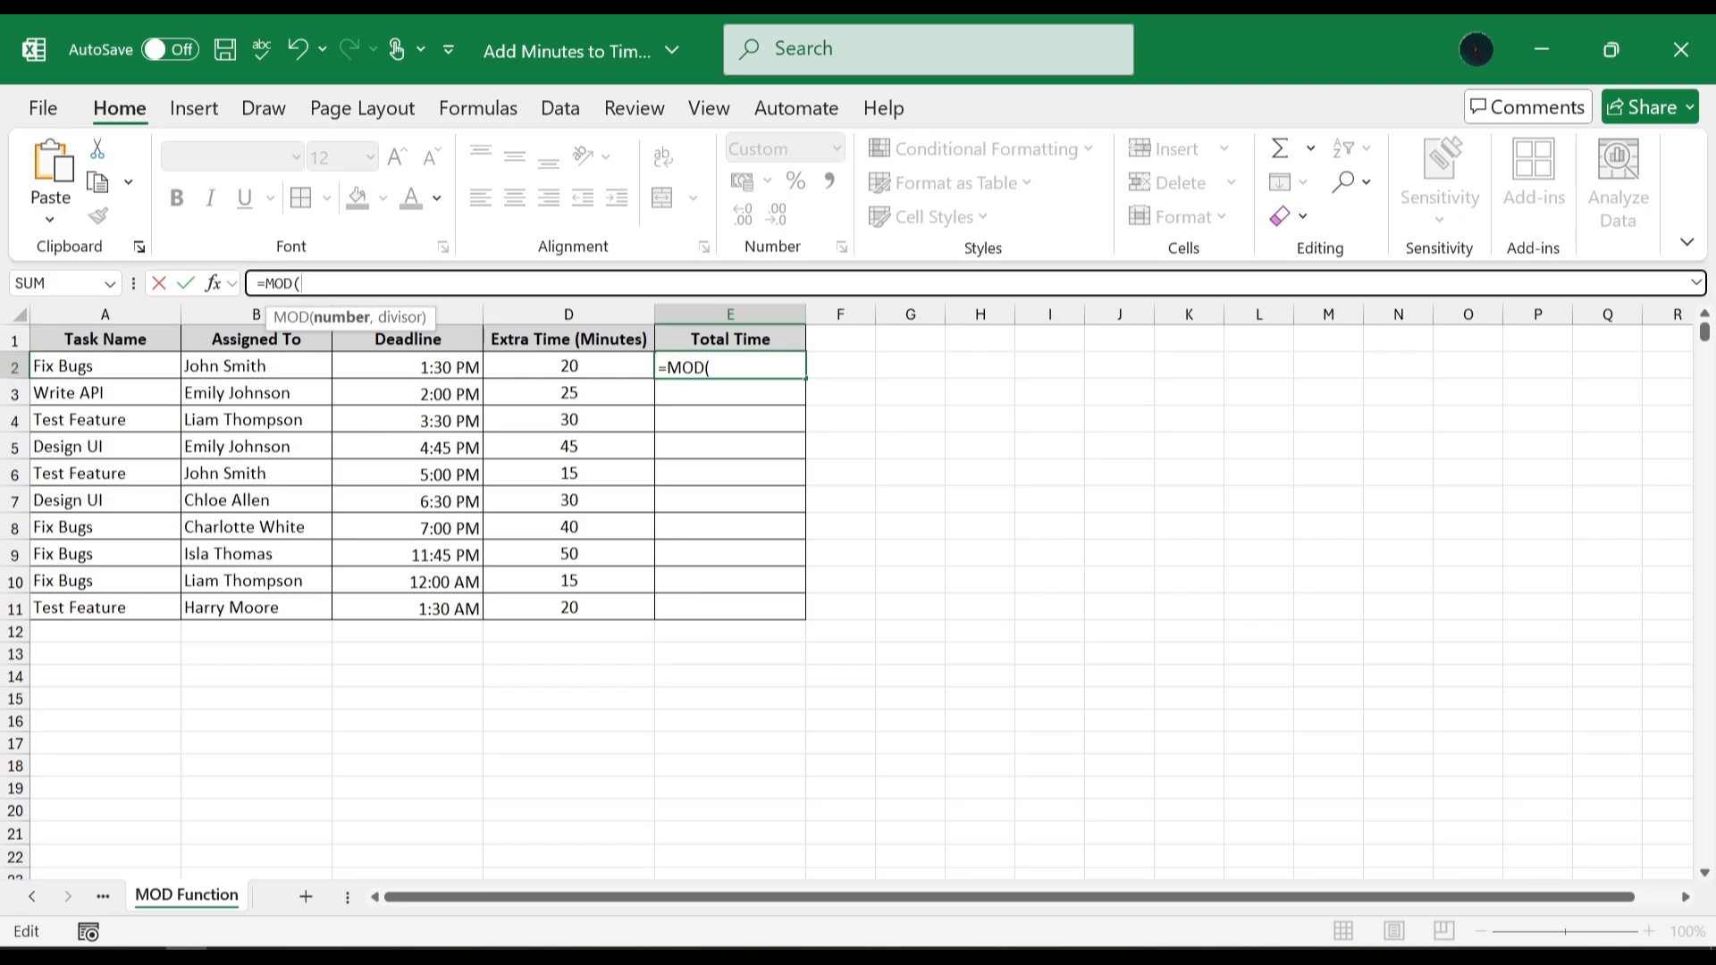
left_click(466, 366)
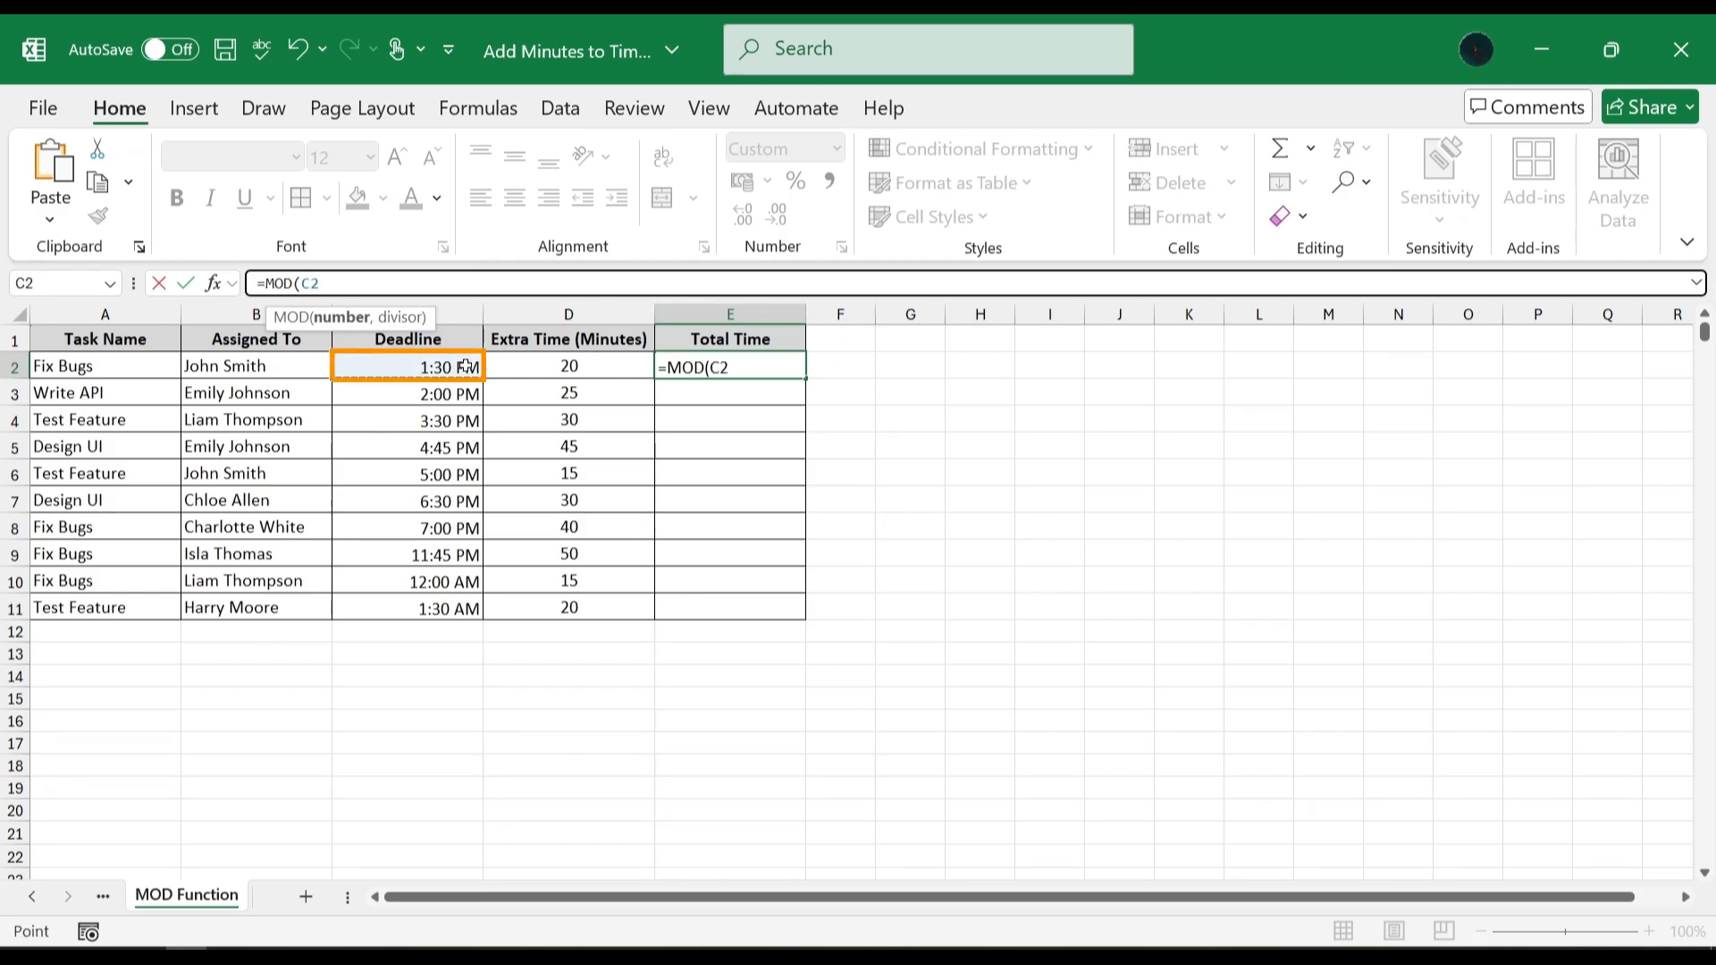
type("+TIM")
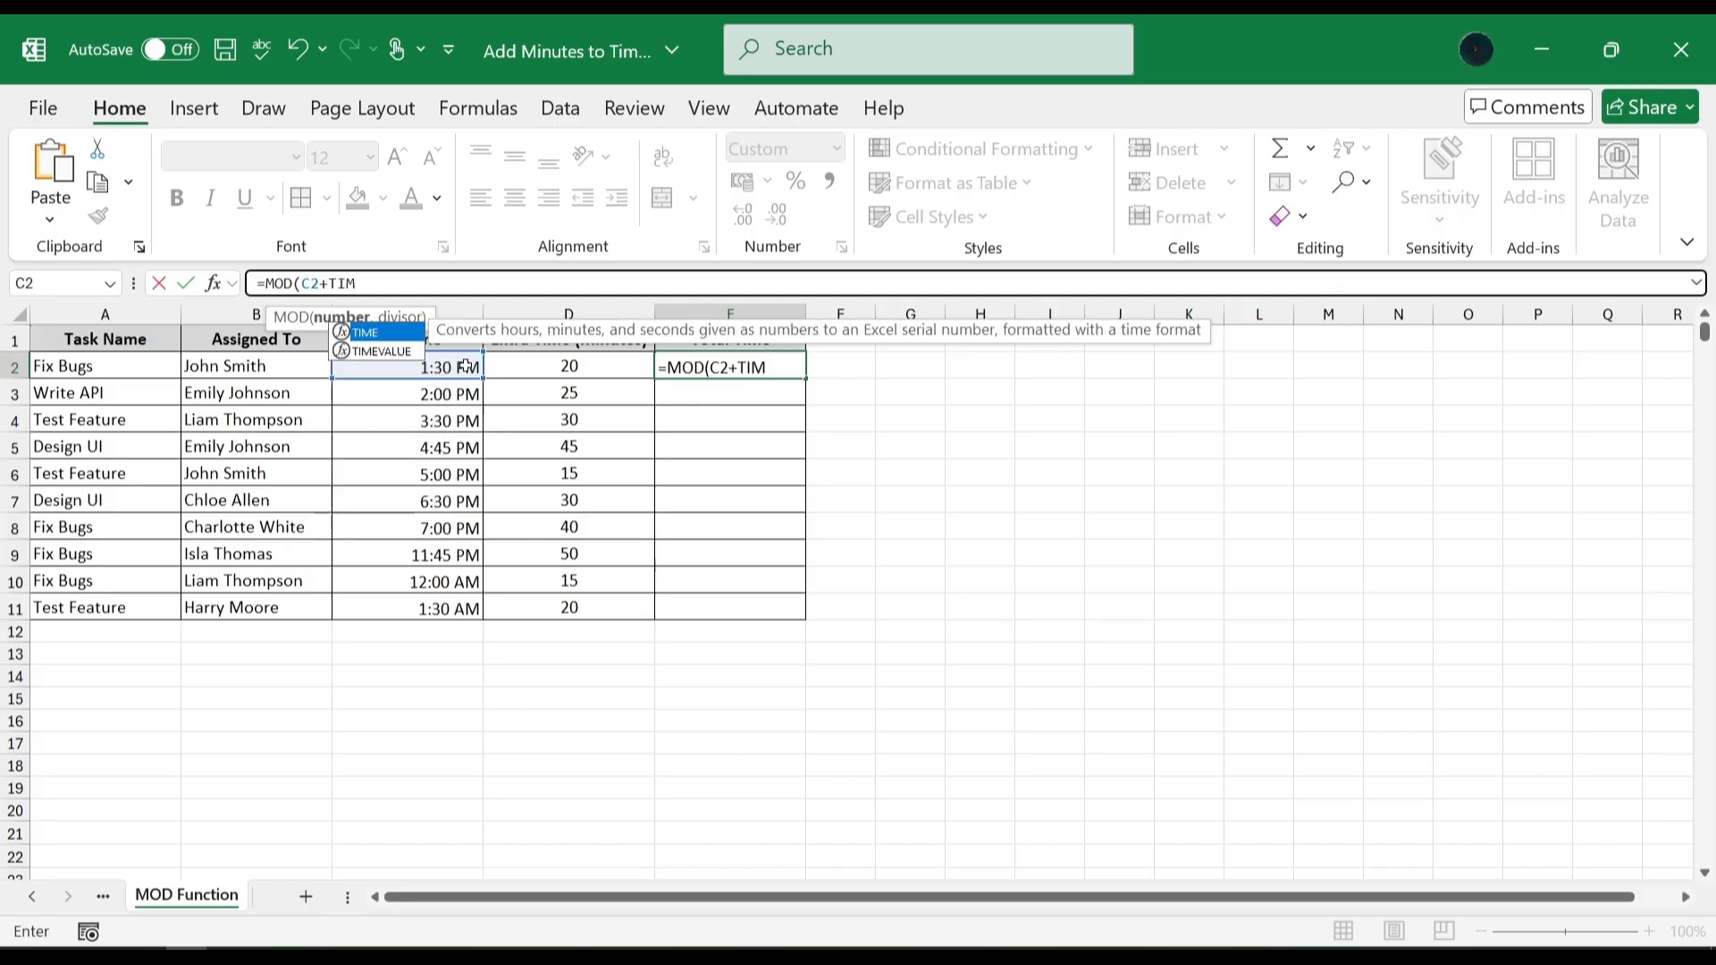
type("E(")
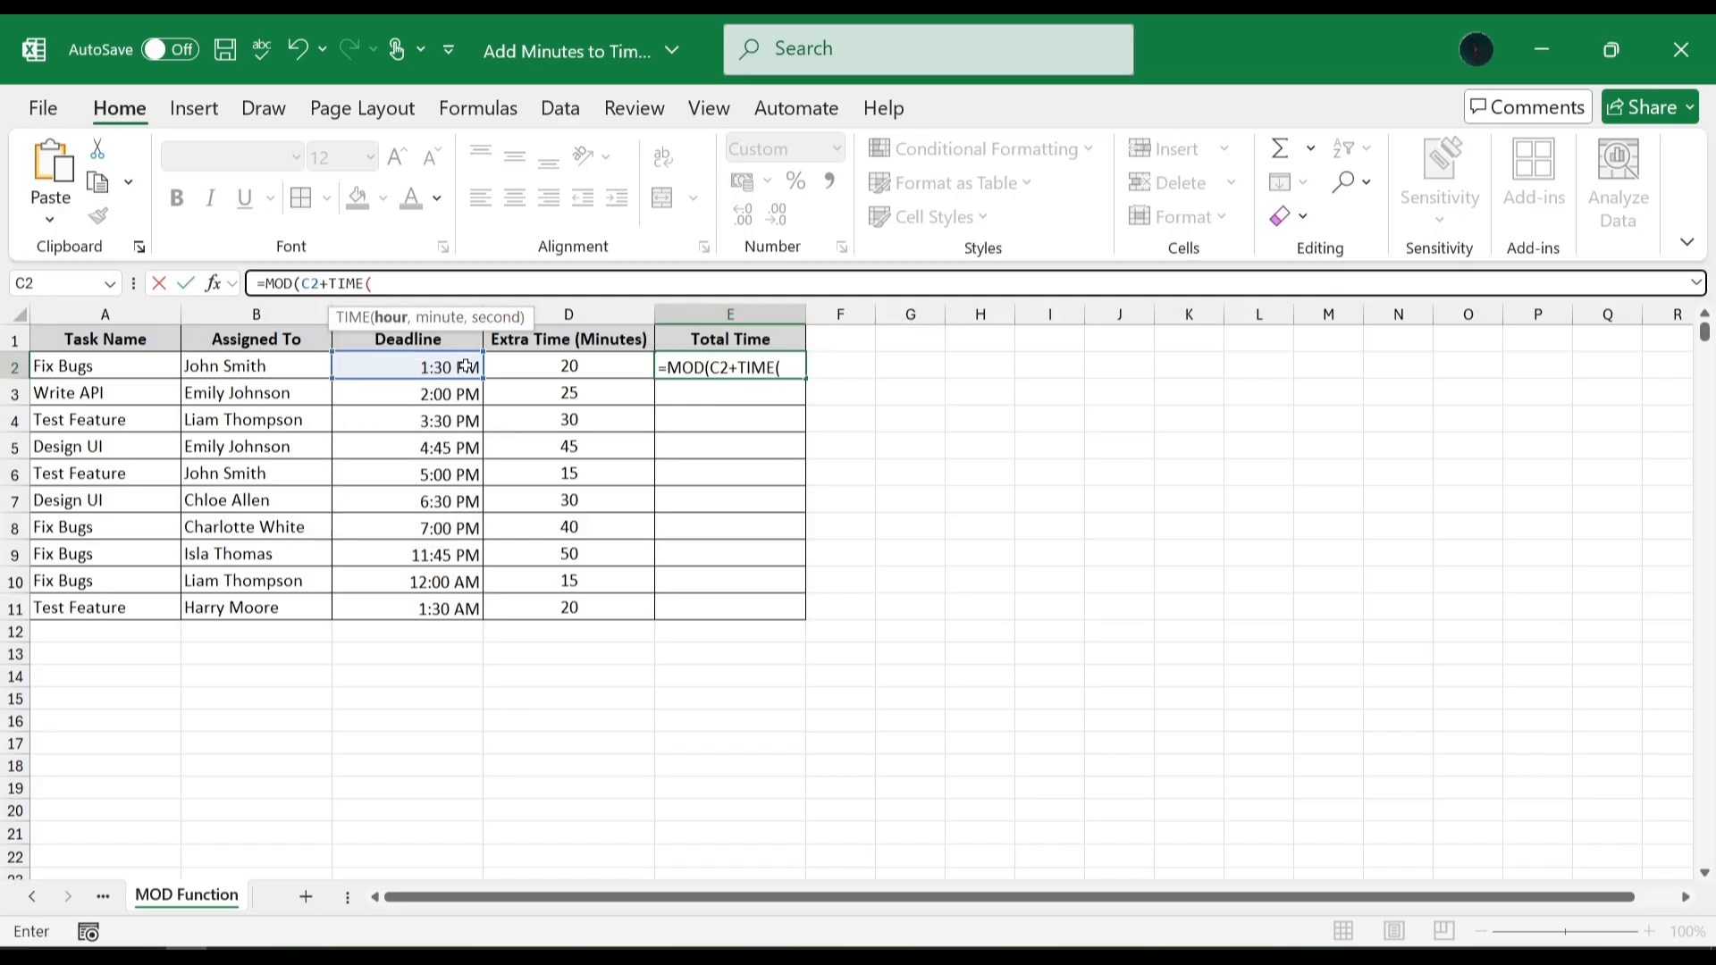
type("0,")
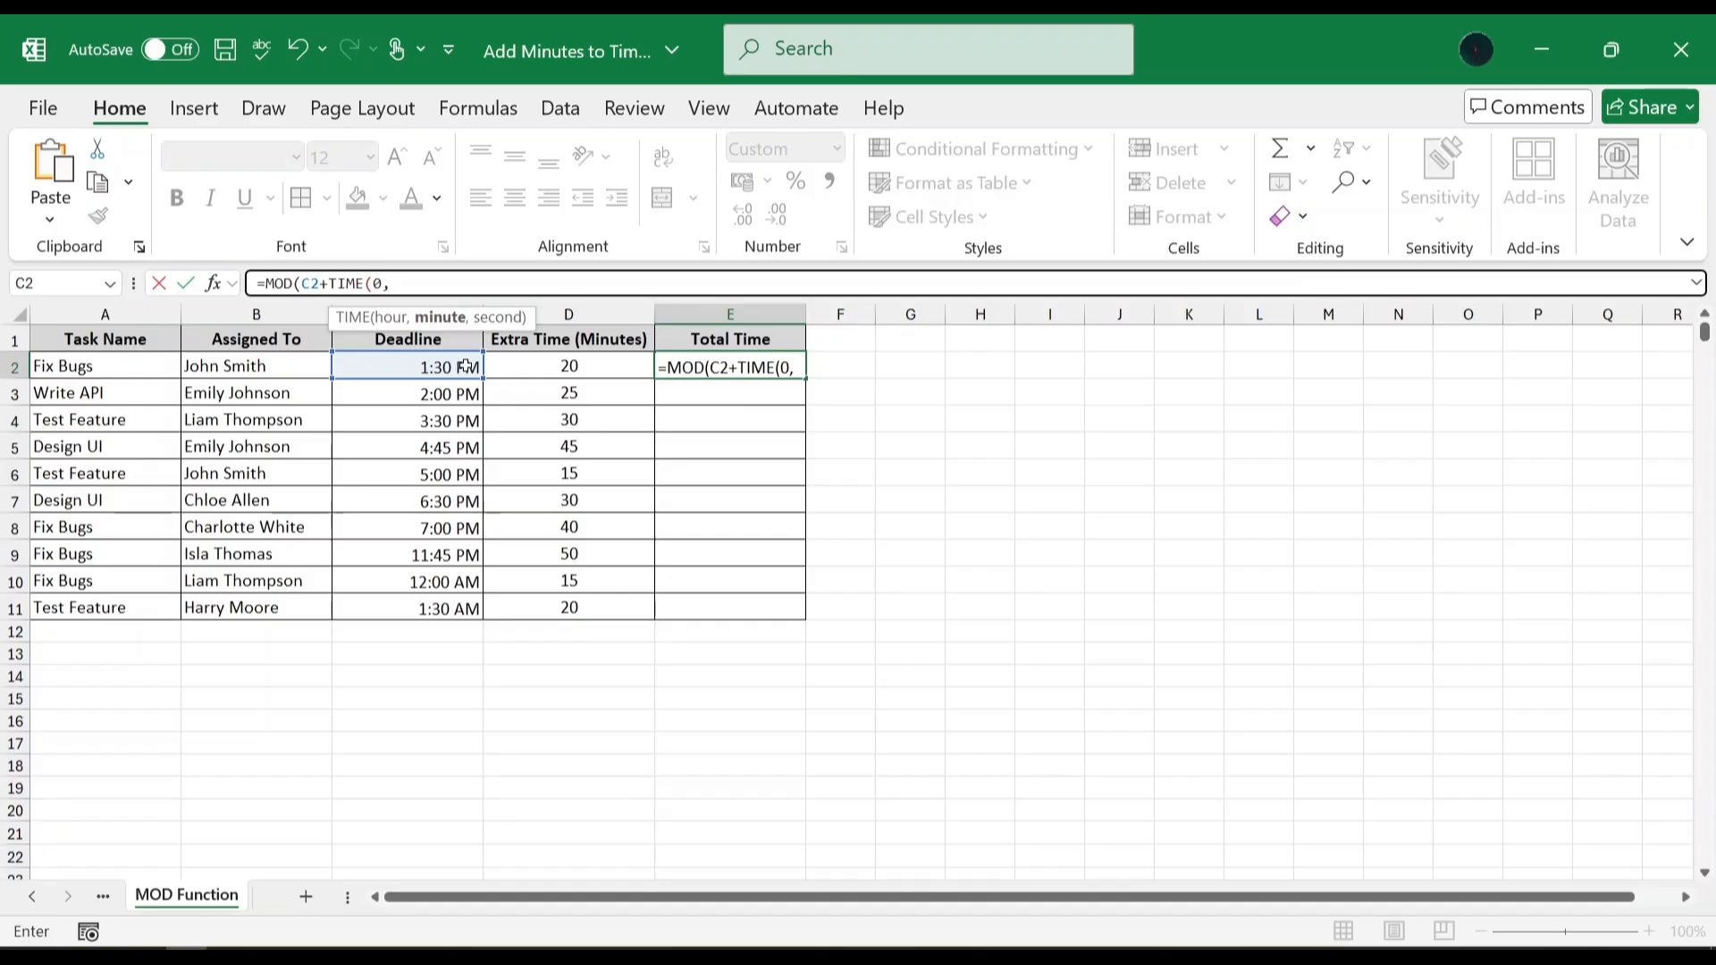
left_click(558, 364)
left_click(559, 365)
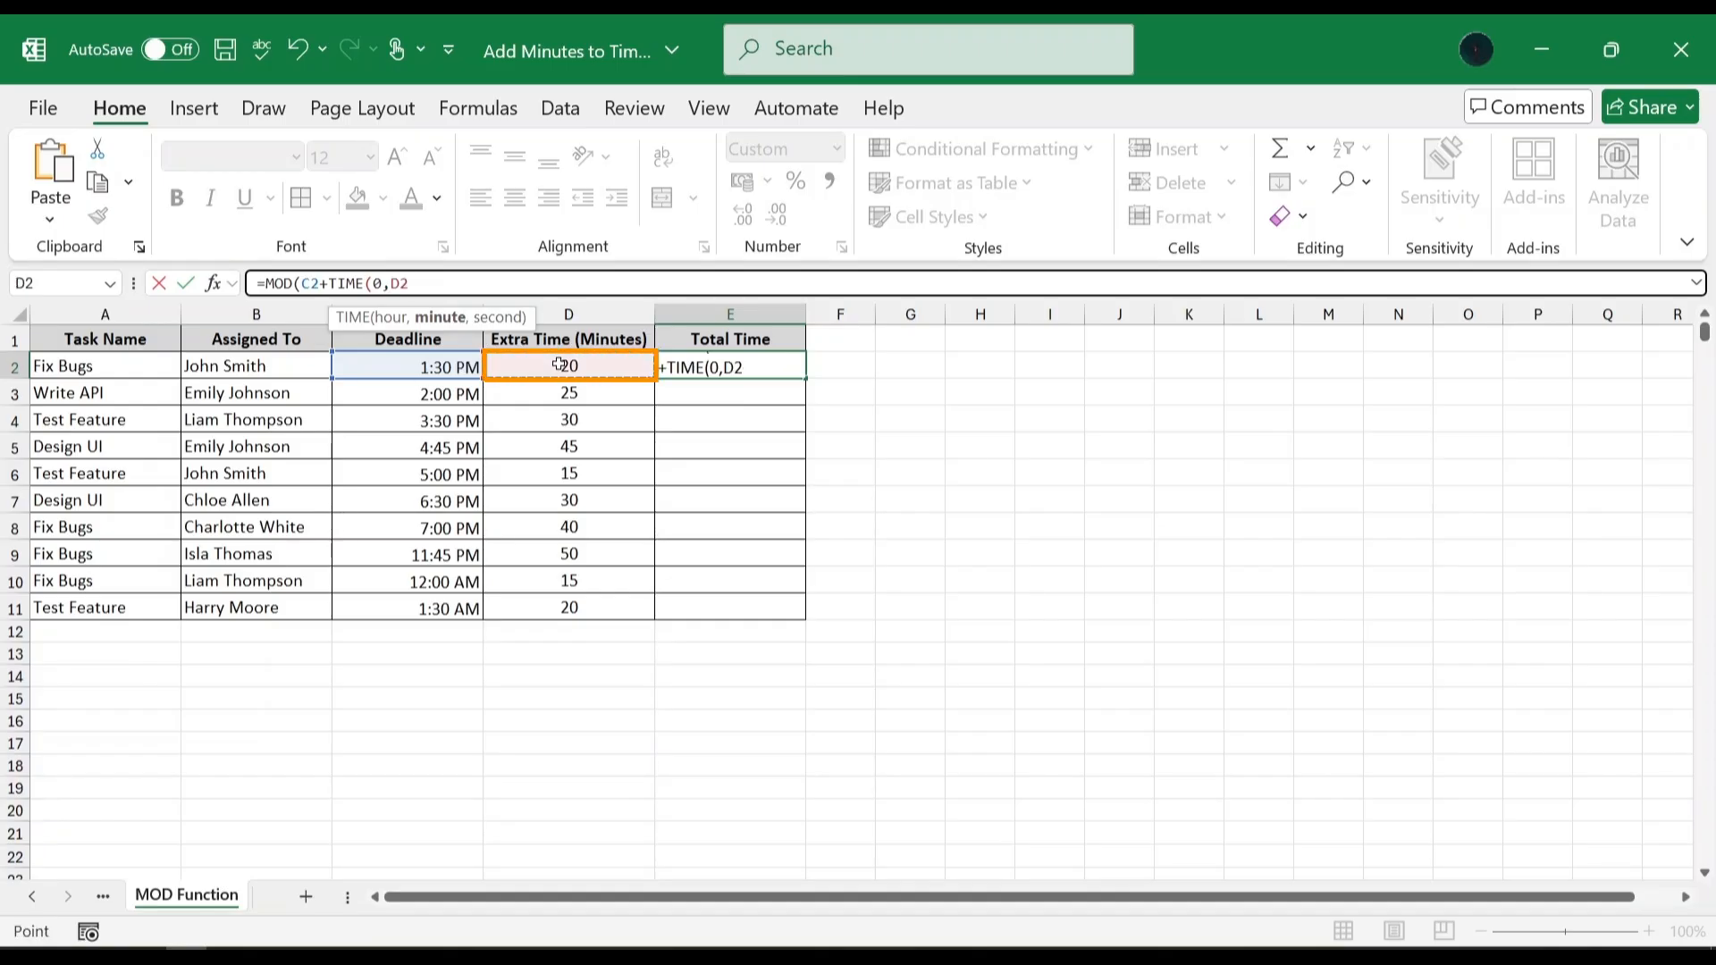
type(",0")
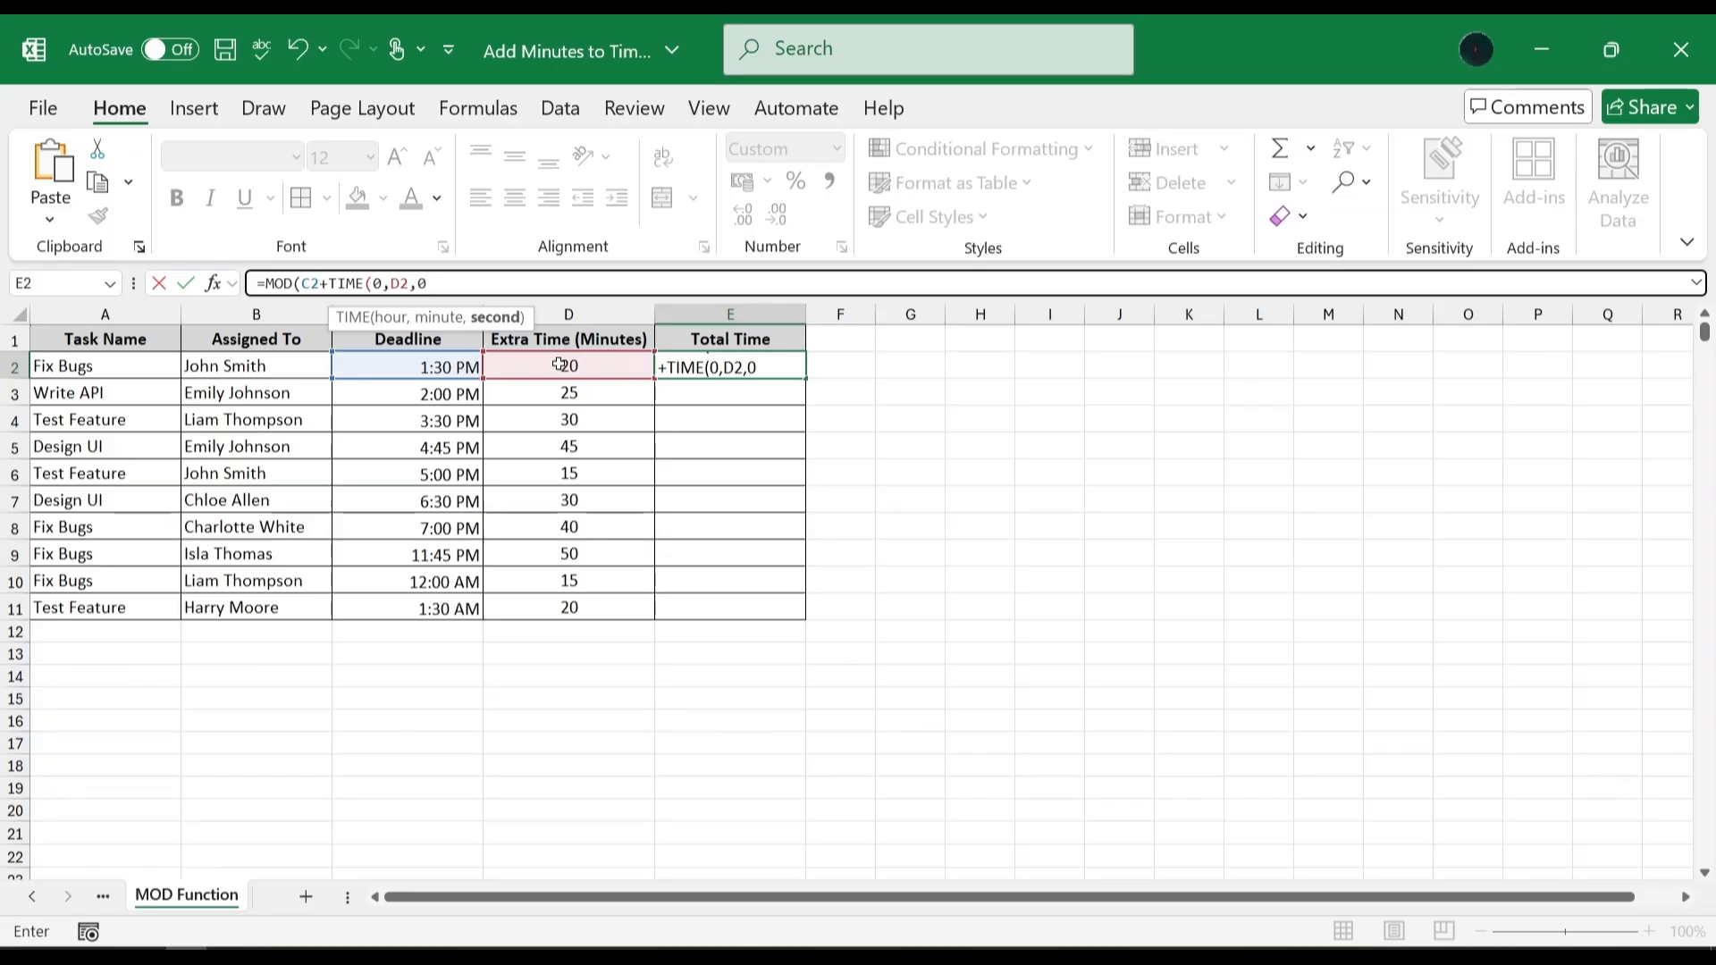
type("),")
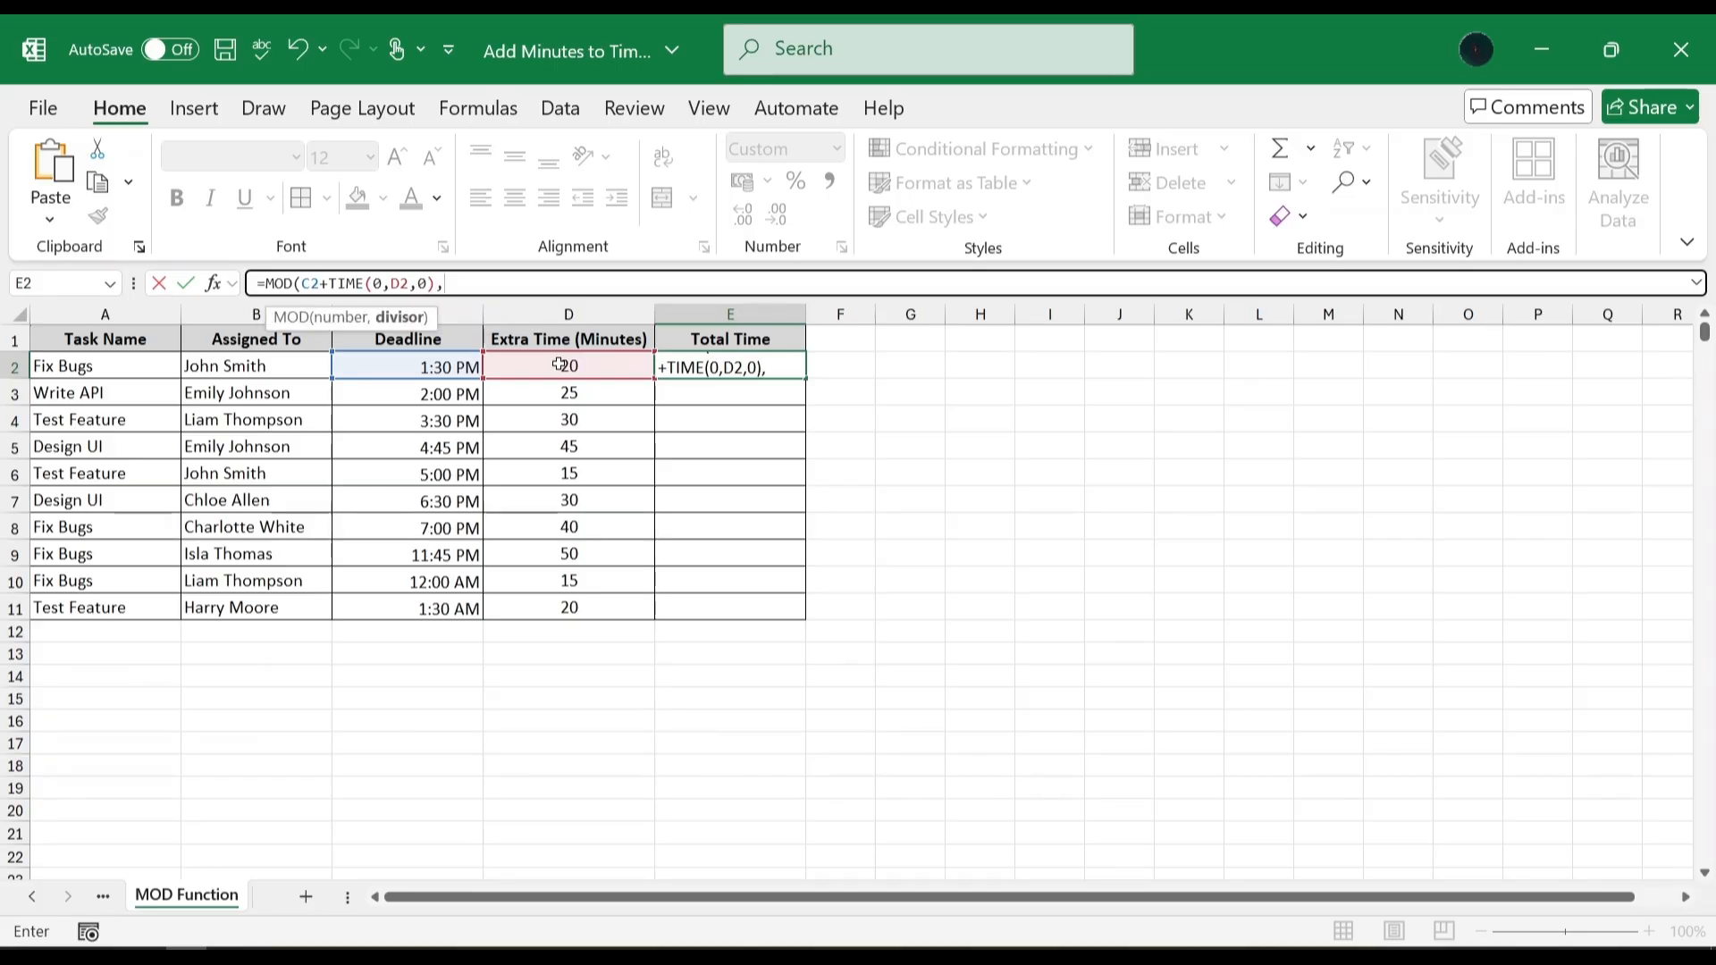
type("1)")
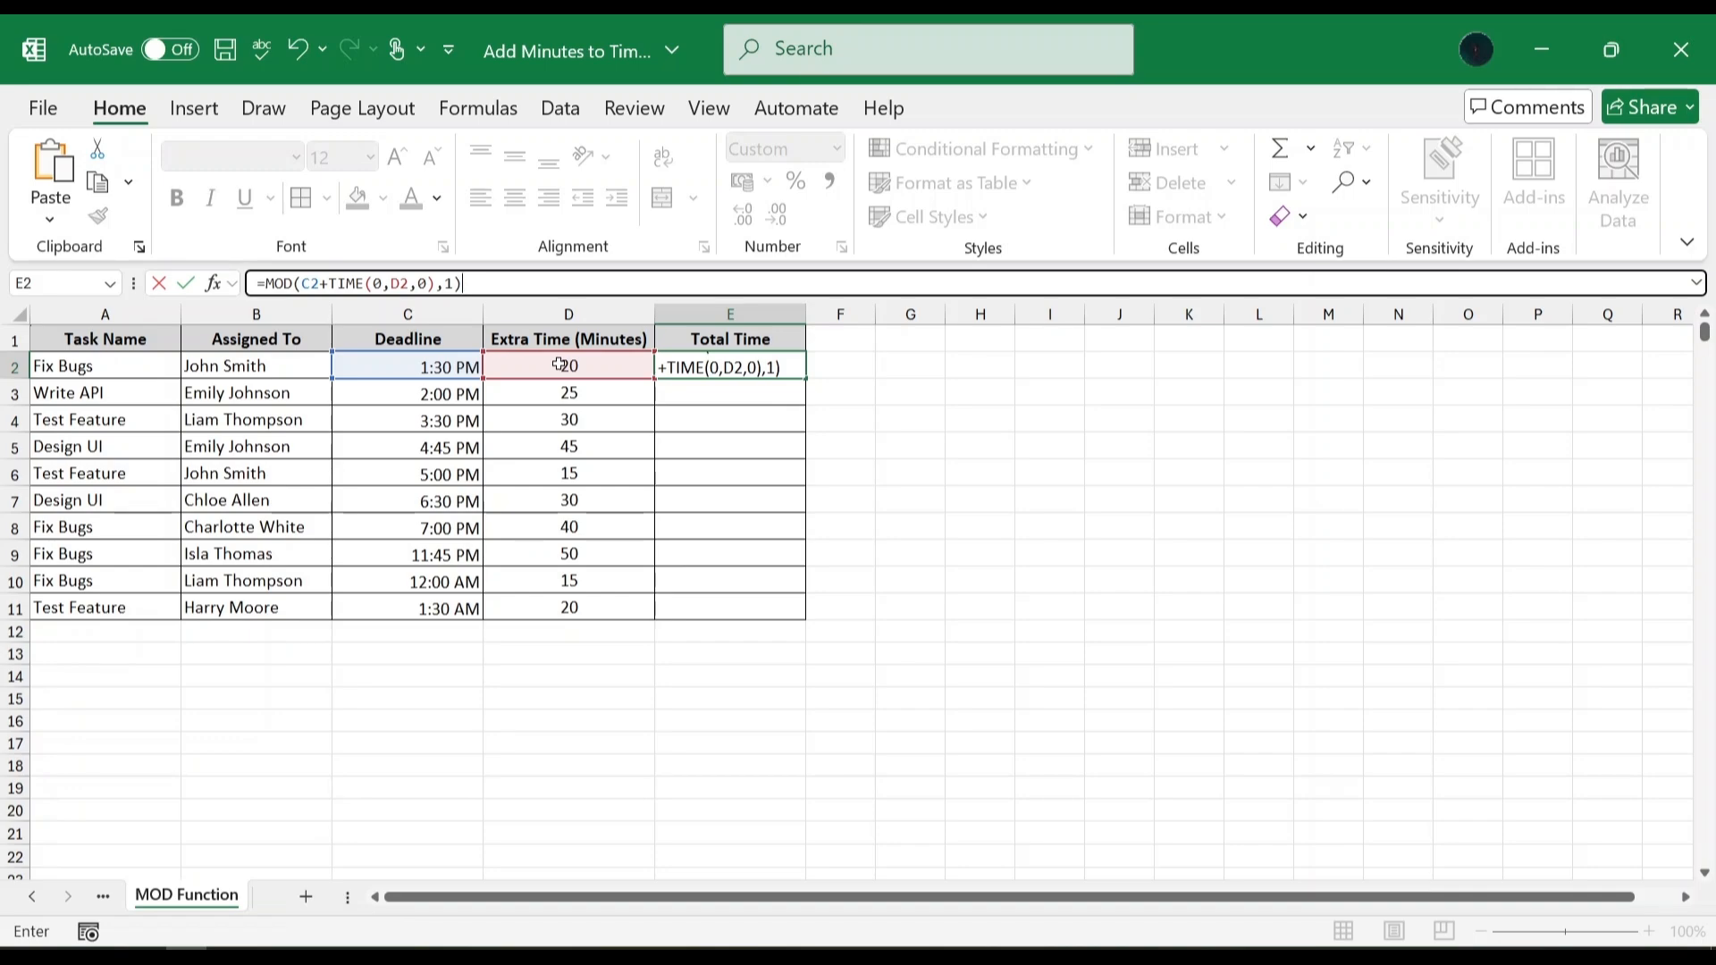
key("Return")
left_click(789, 369)
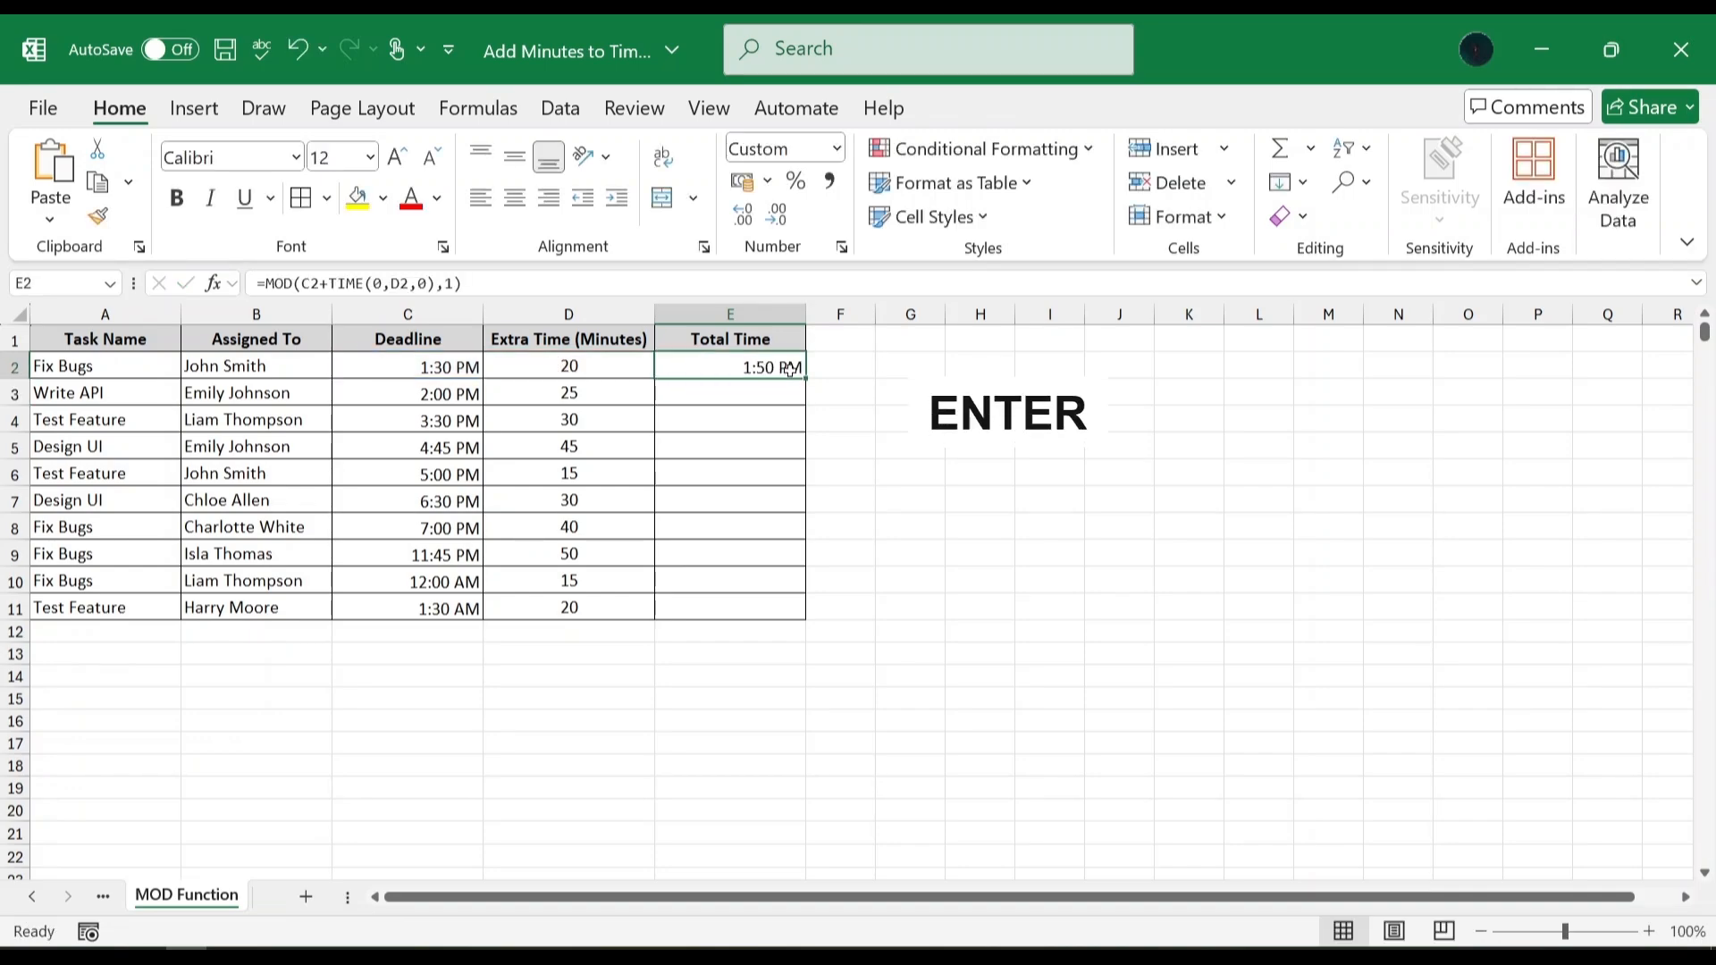
left_click_drag(803, 379, 822, 616)
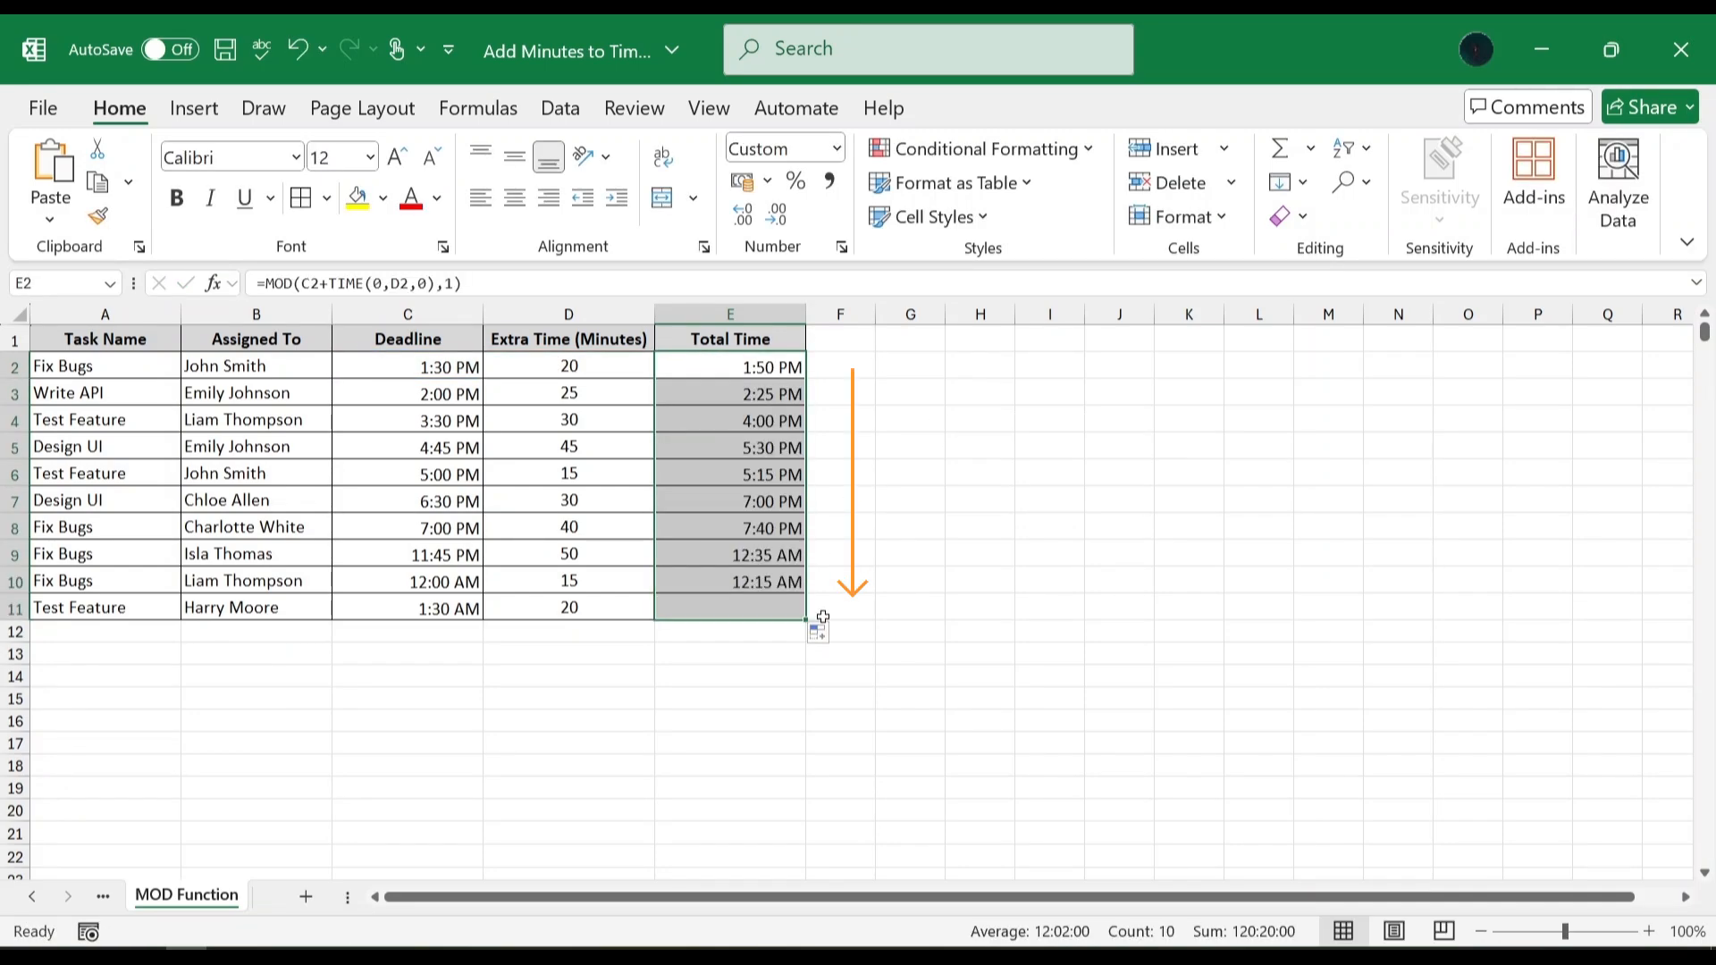